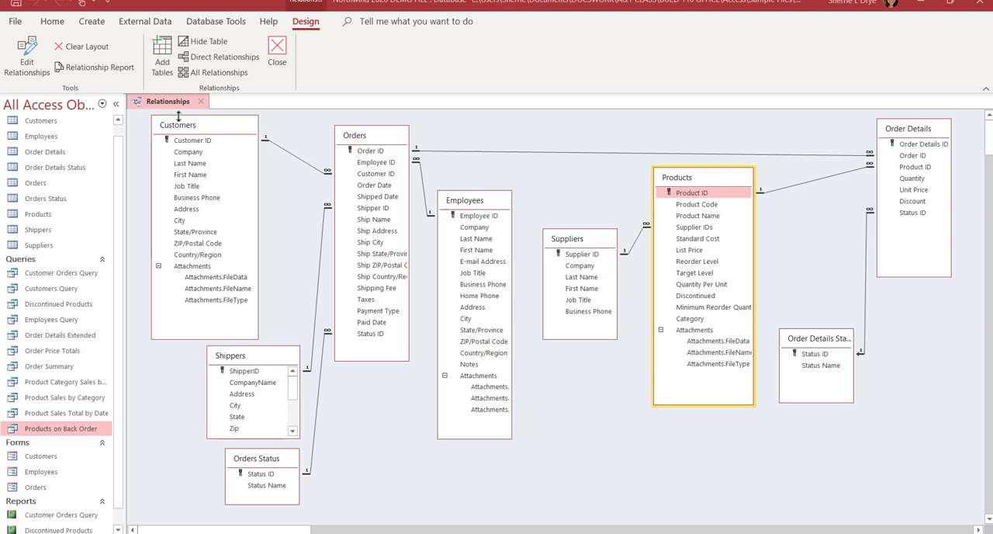
Step: Close the Relationships window and start a new query with the Simple Query Wizard
click(202, 102)
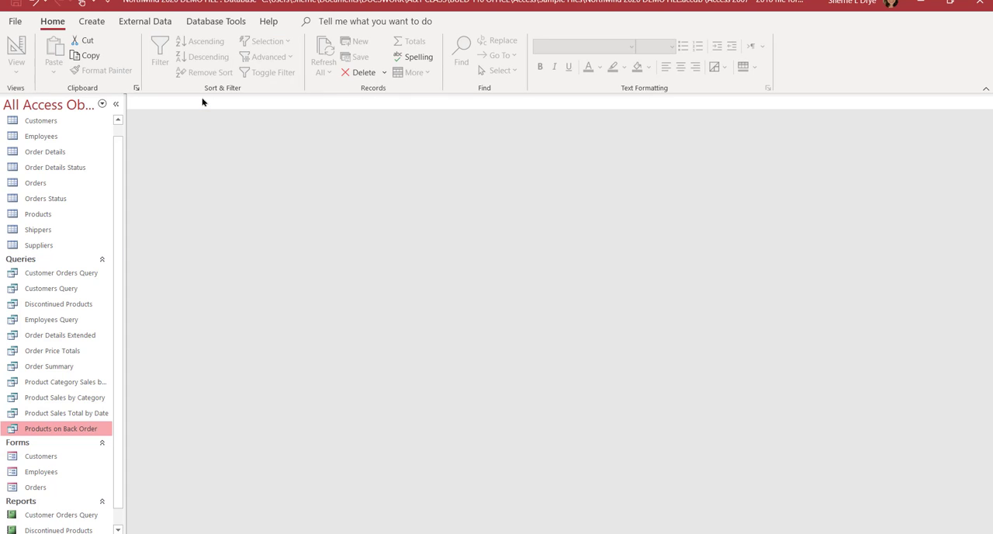
click(99, 22)
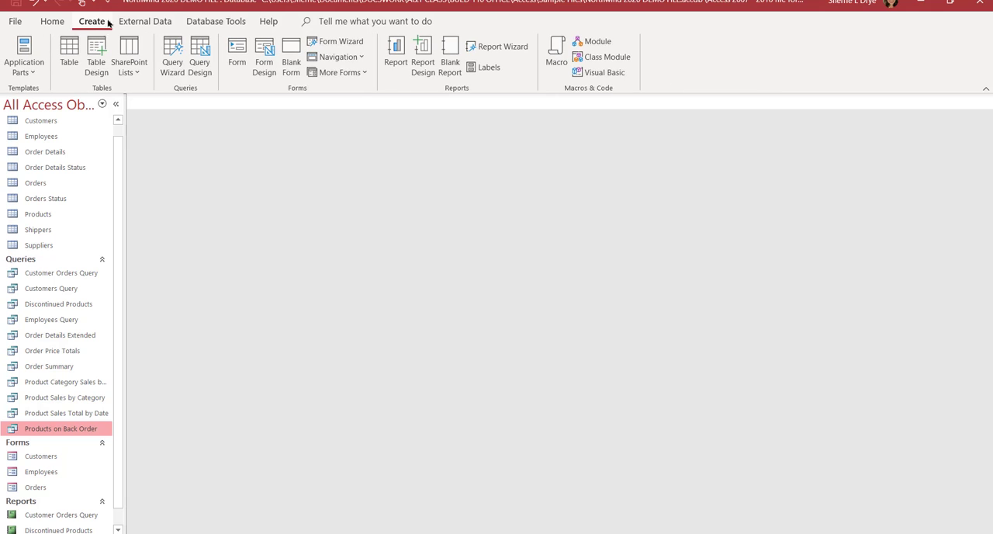
click(172, 65)
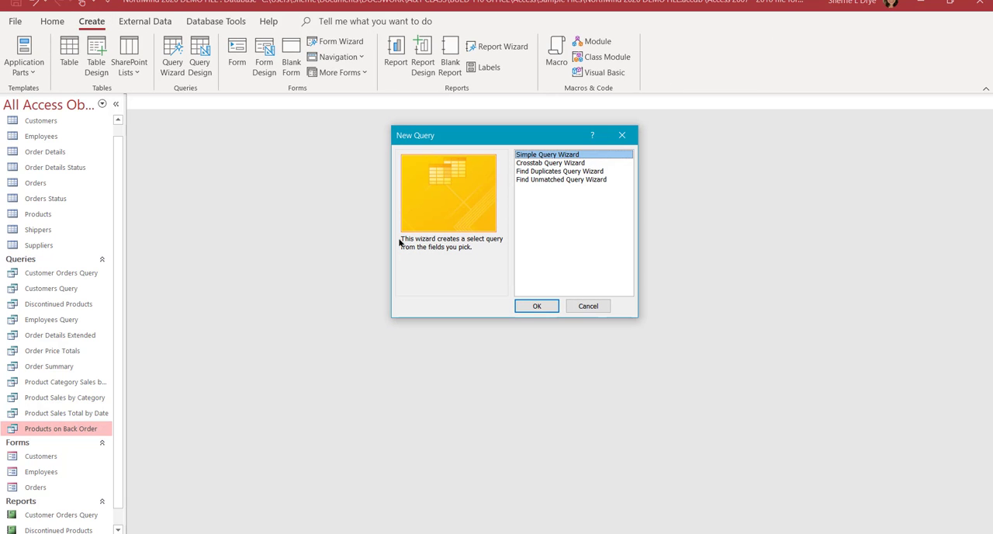
click(533, 307)
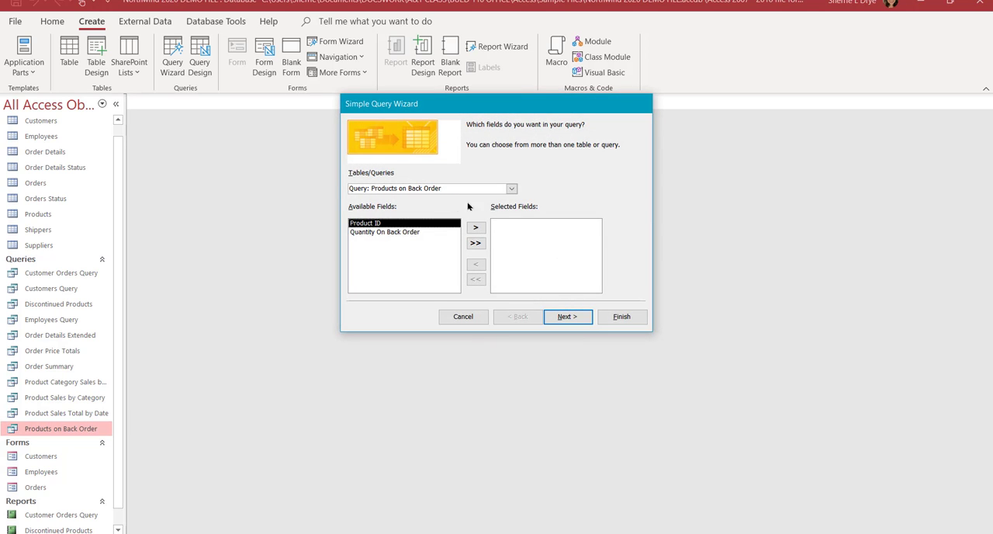
Step: Add the Product ID, Product Name, Standard Cost and List Price fields from the Products table to the query
click(511, 190)
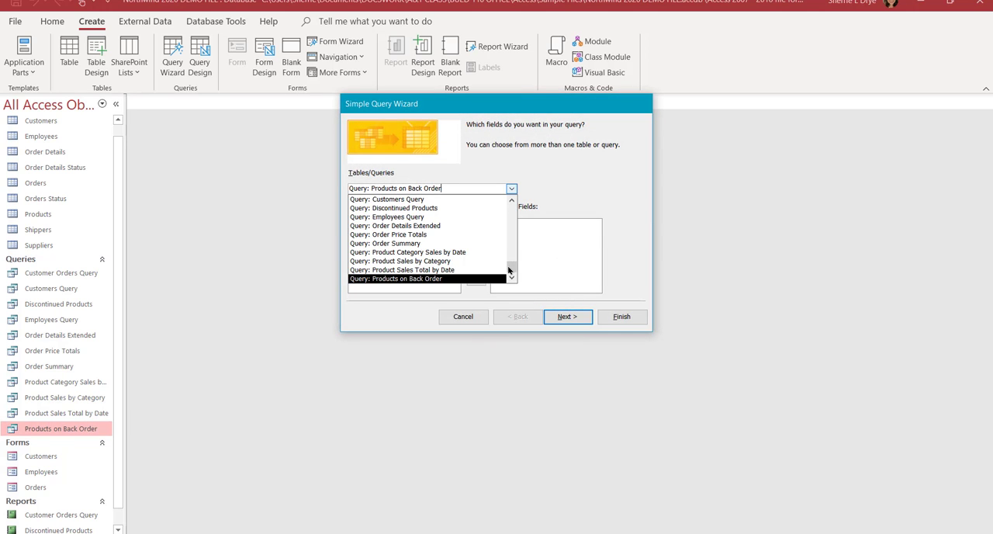
scroll(509, 268, up, 5)
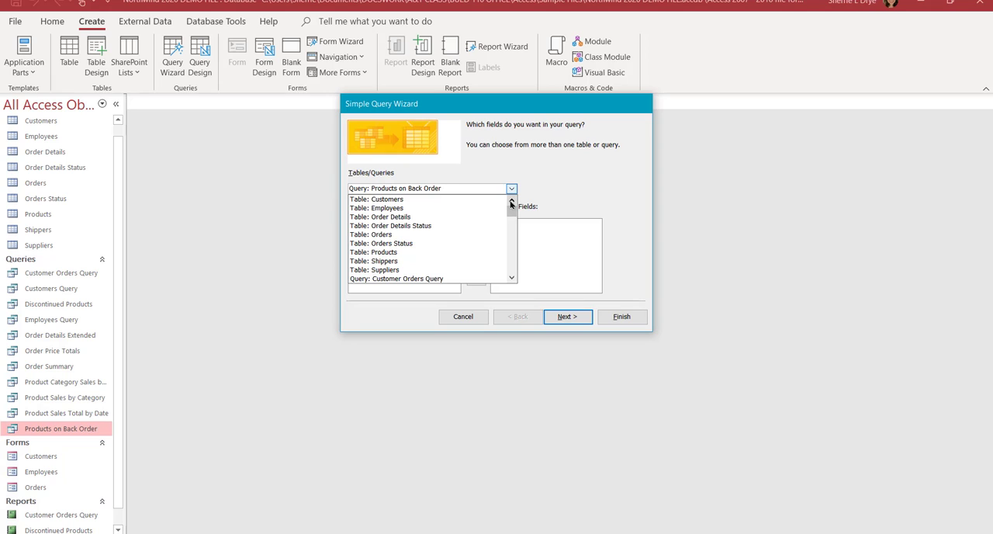
click(447, 253)
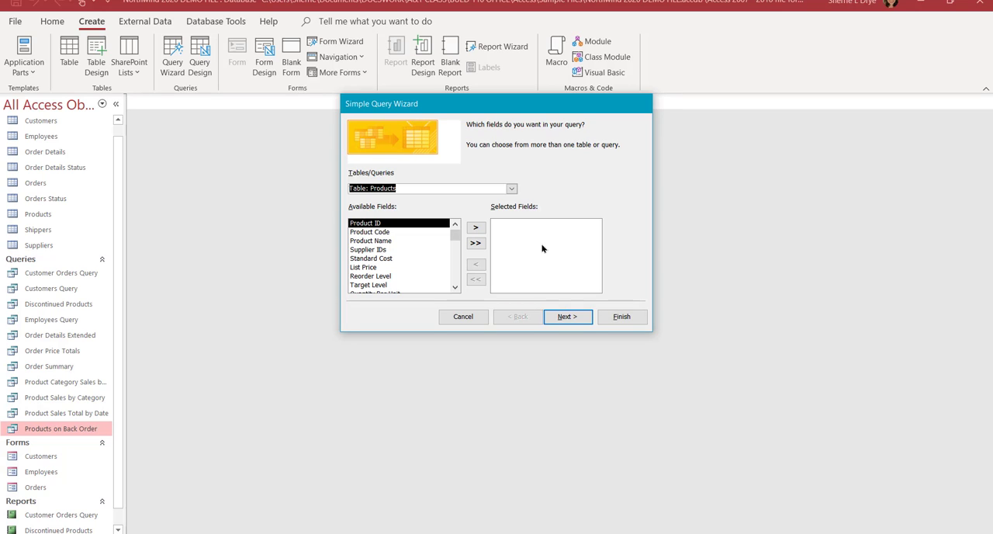
click(477, 228)
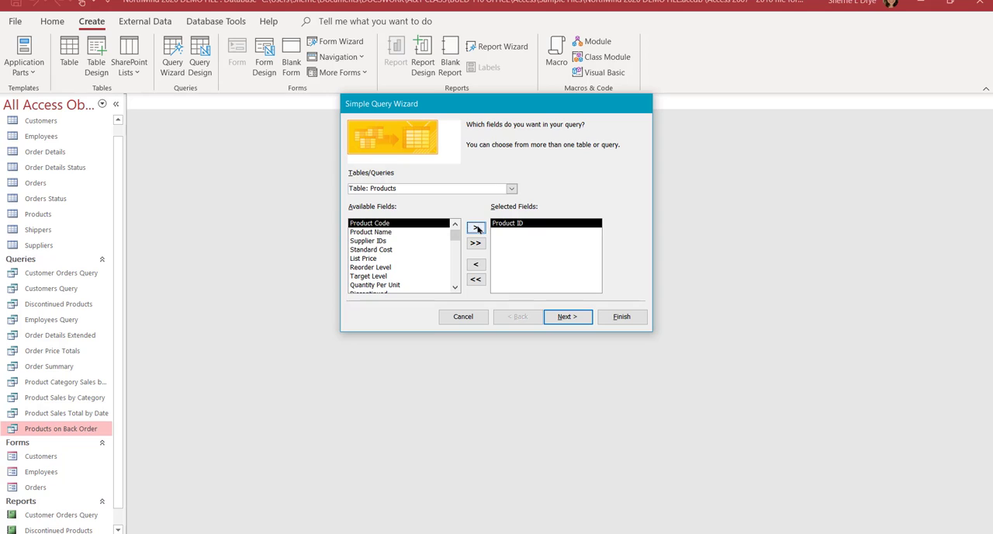
click(381, 232)
click(475, 227)
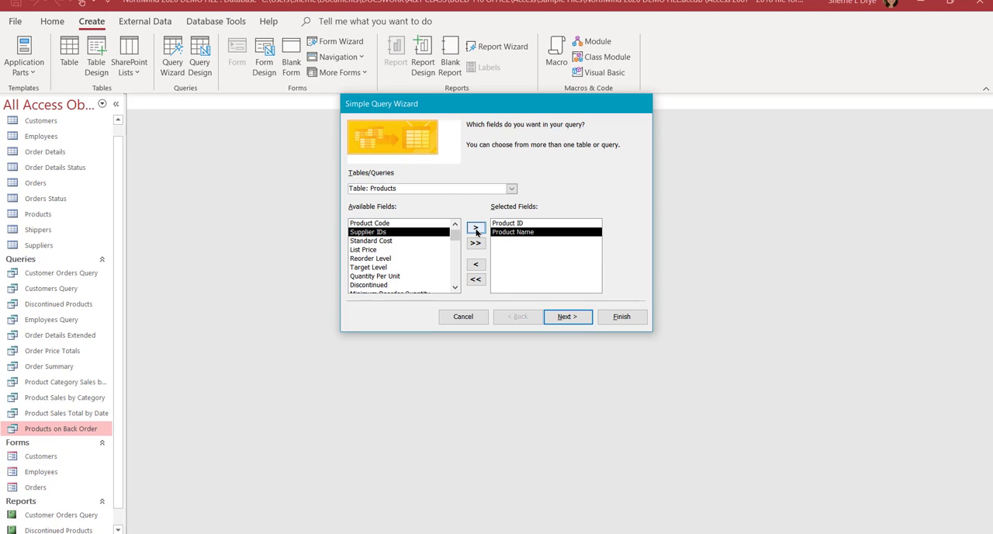
click(402, 241)
click(474, 228)
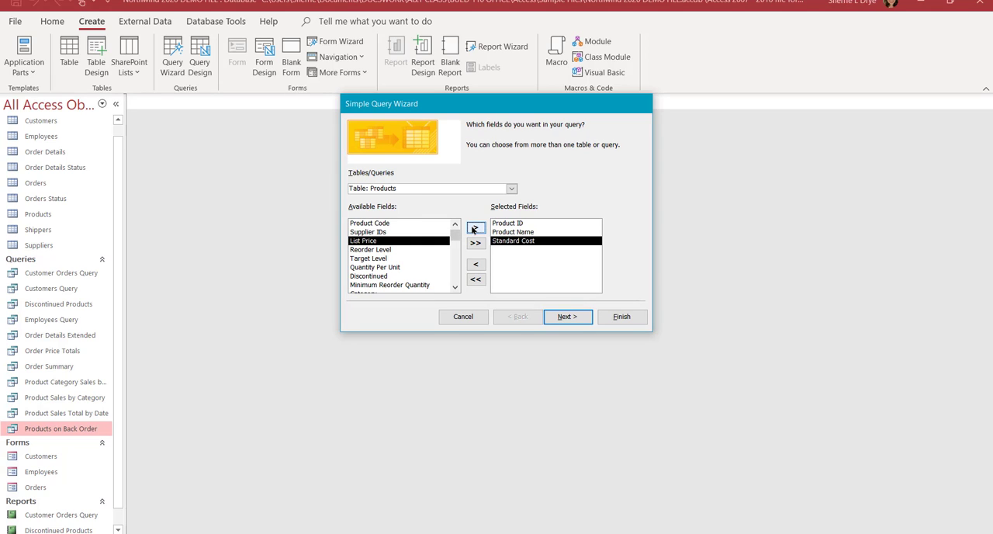
click(474, 228)
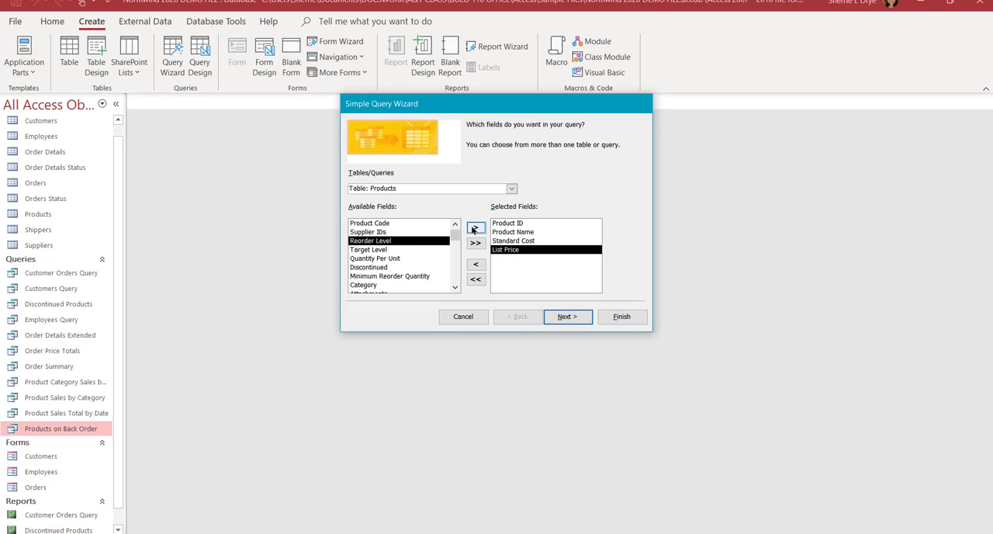
Step: Add the Discontinued, Category and Supplier IDs fields from the Products table to the query's selected fields
click(415, 260)
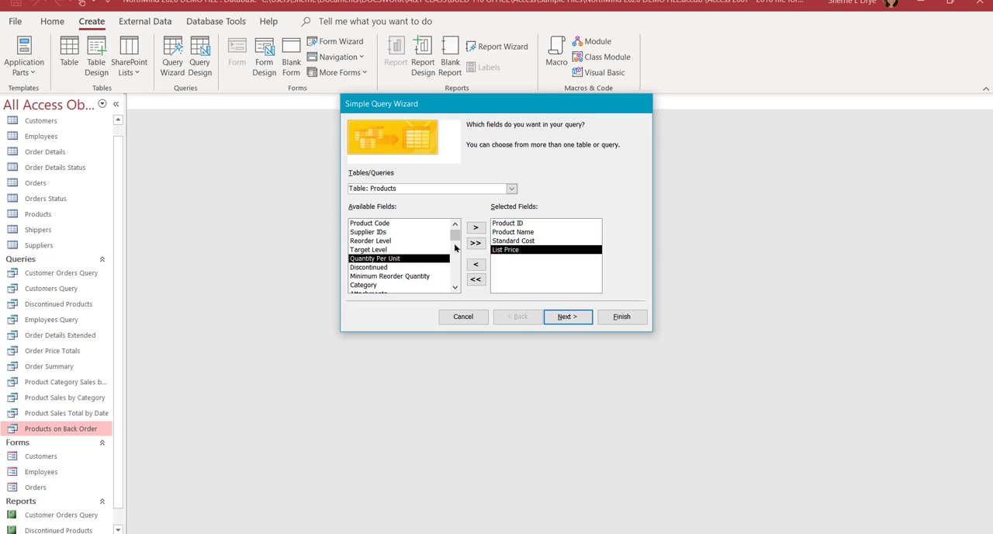
click(419, 267)
click(474, 228)
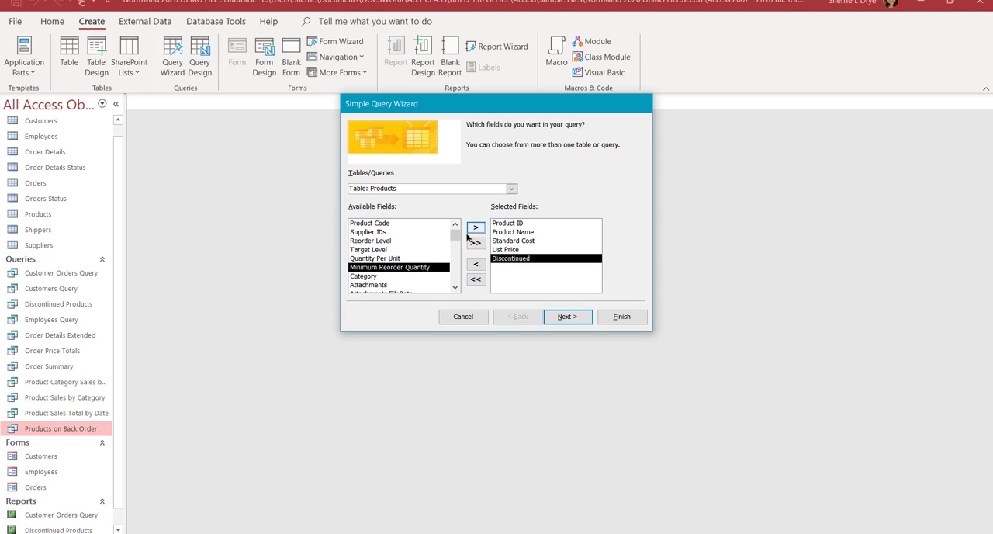
click(395, 276)
click(473, 229)
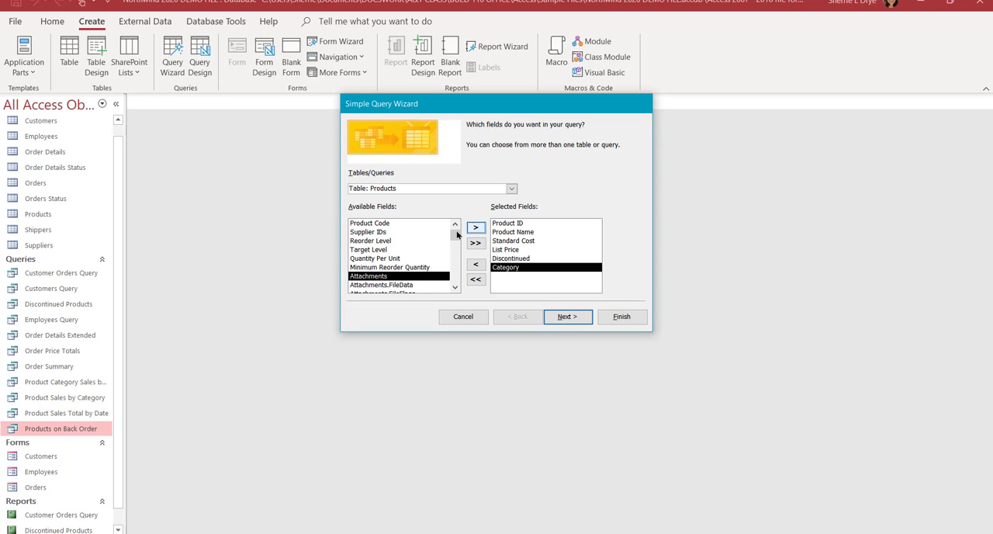
click(389, 232)
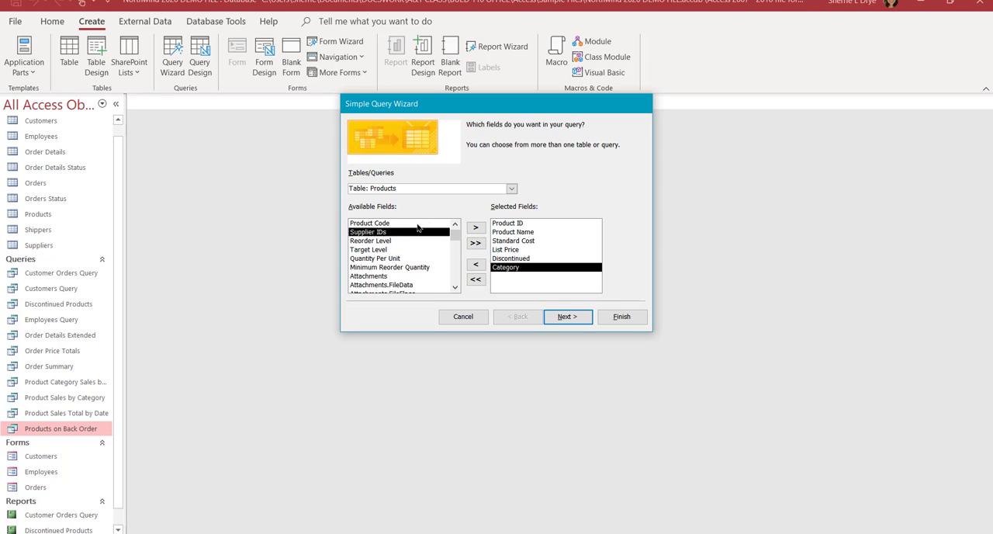
click(475, 229)
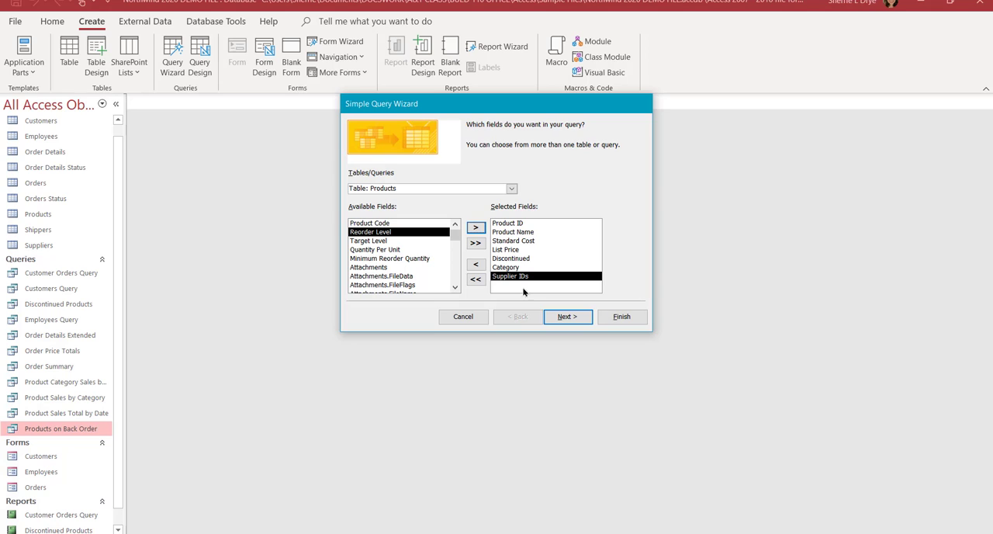
Step: Add the Company, Last Name and First Name fields from the Suppliers table and review the selected fields
click(512, 189)
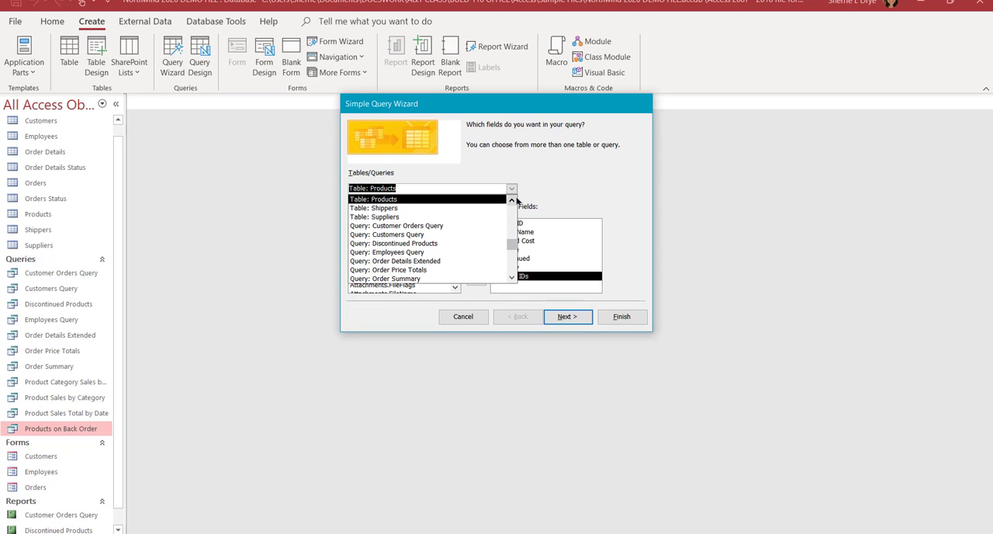
click(385, 217)
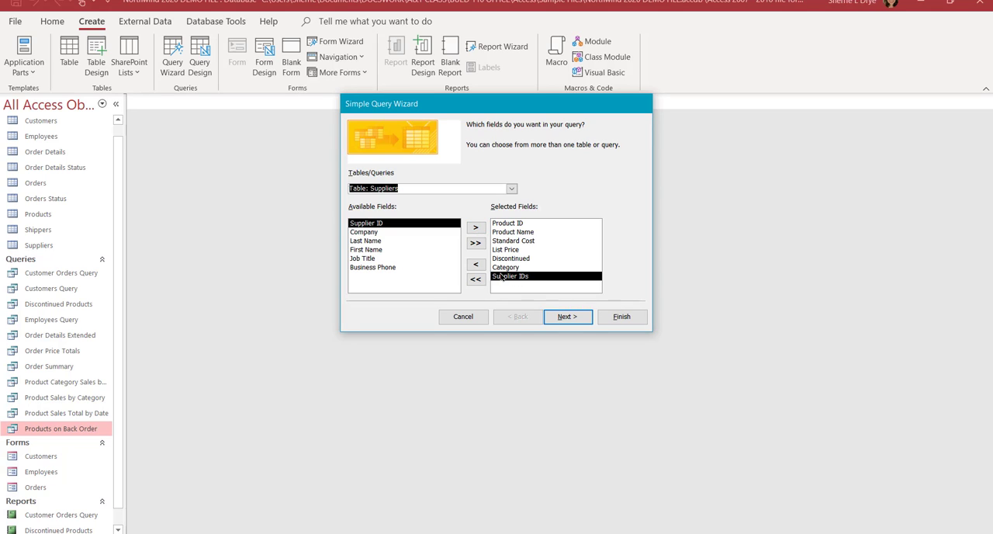
click(375, 233)
click(476, 229)
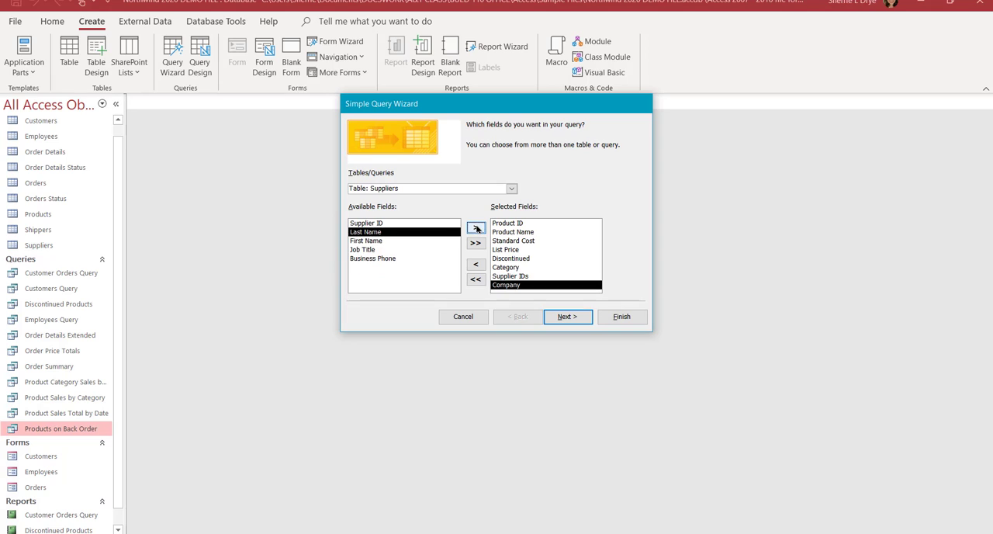
click(476, 228)
click(477, 228)
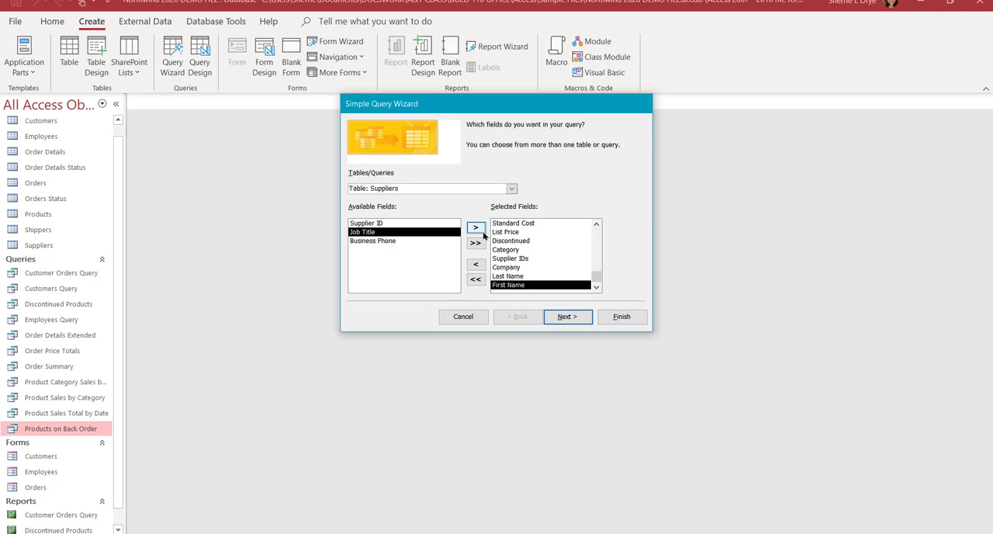
drag(595, 278, 594, 226)
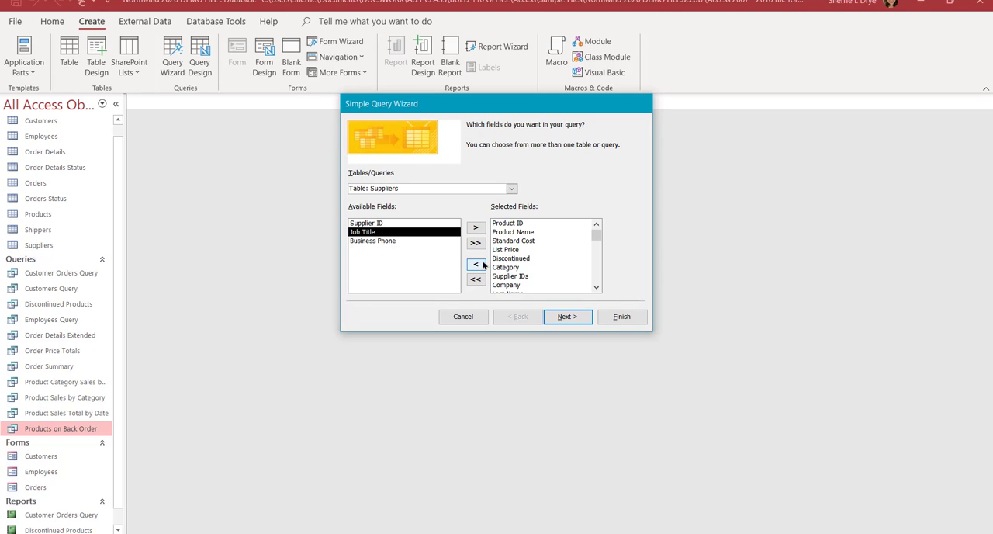
click(508, 258)
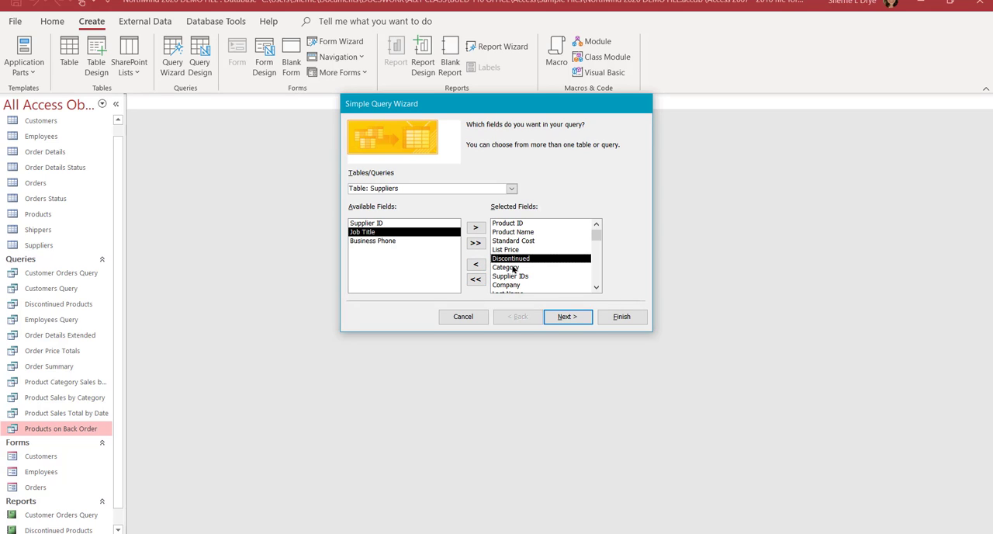
Step: Finish the wizard as a detail query titled Product Suppliers, opening it to view information
click(567, 316)
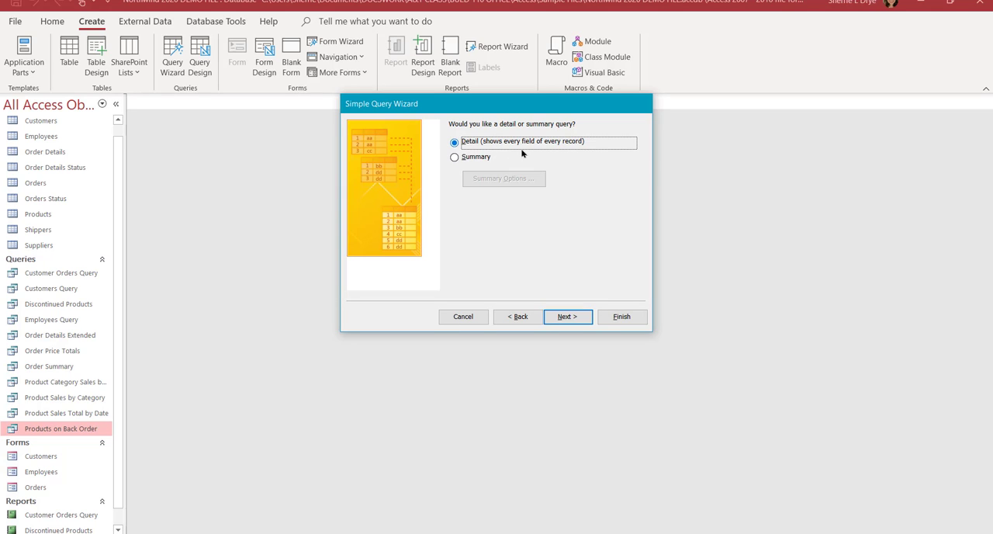
click(572, 317)
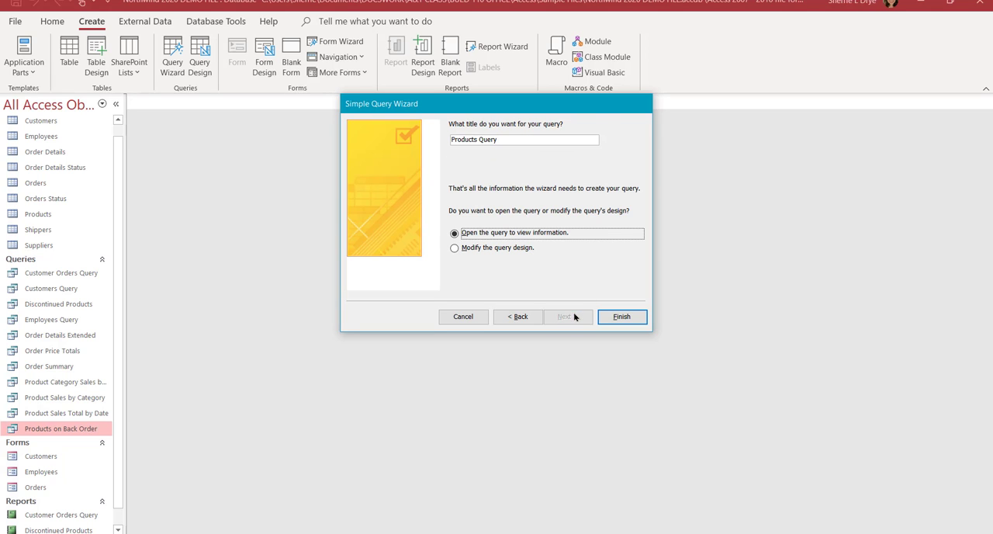
drag(509, 140, 438, 148)
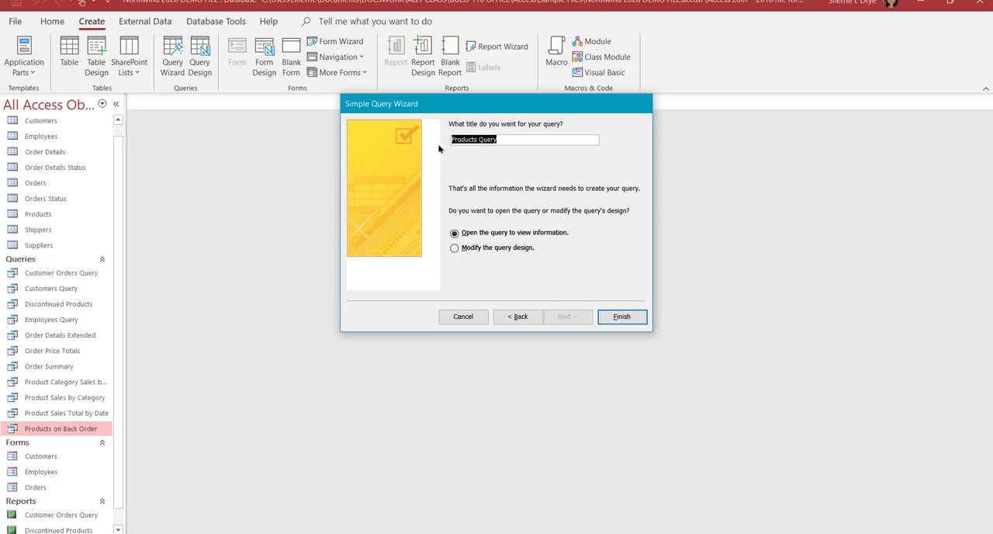
text(Product Suppliers)
click(637, 315)
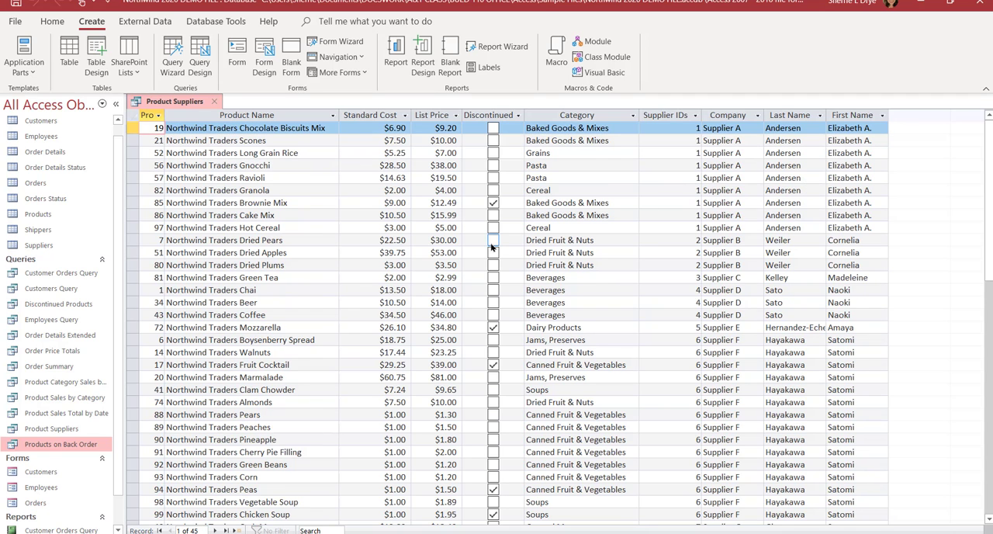
Step: Examine the Product Suppliers results and compare them with the Suppliers and Products tables, closing both tables when done
scroll(519, 255, down, 5)
scroll(519, 255, down, 2)
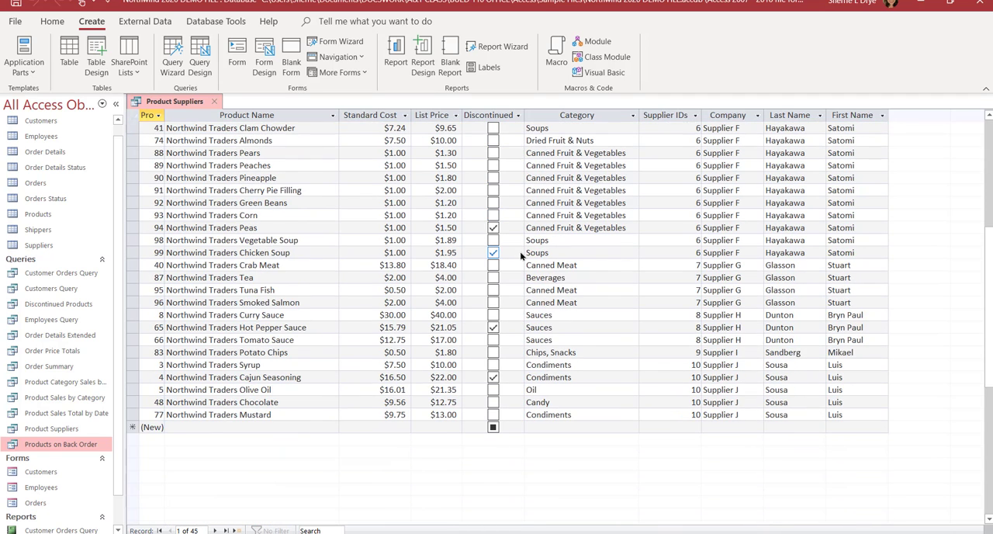
scroll(519, 254, up, 6)
scroll(521, 255, up, 1)
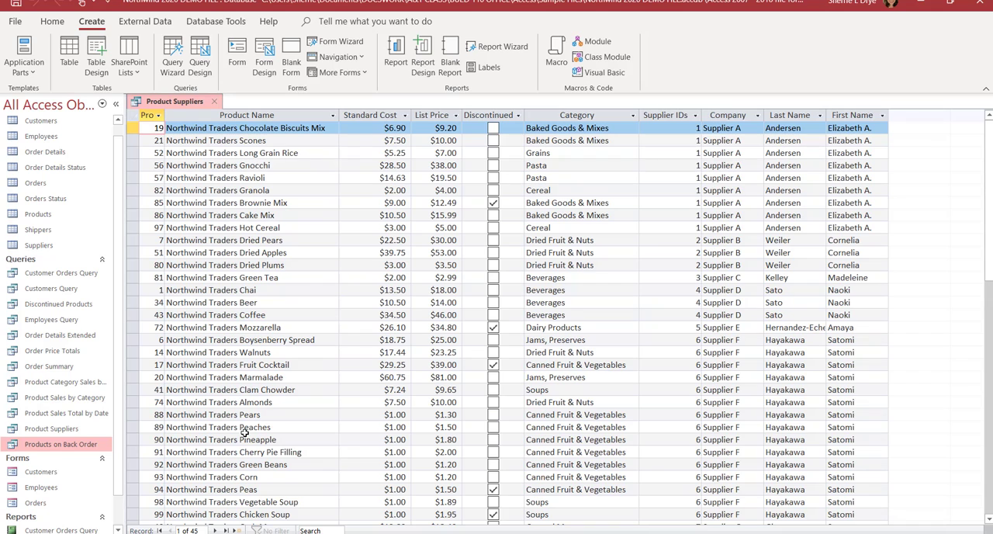
double_click(39, 246)
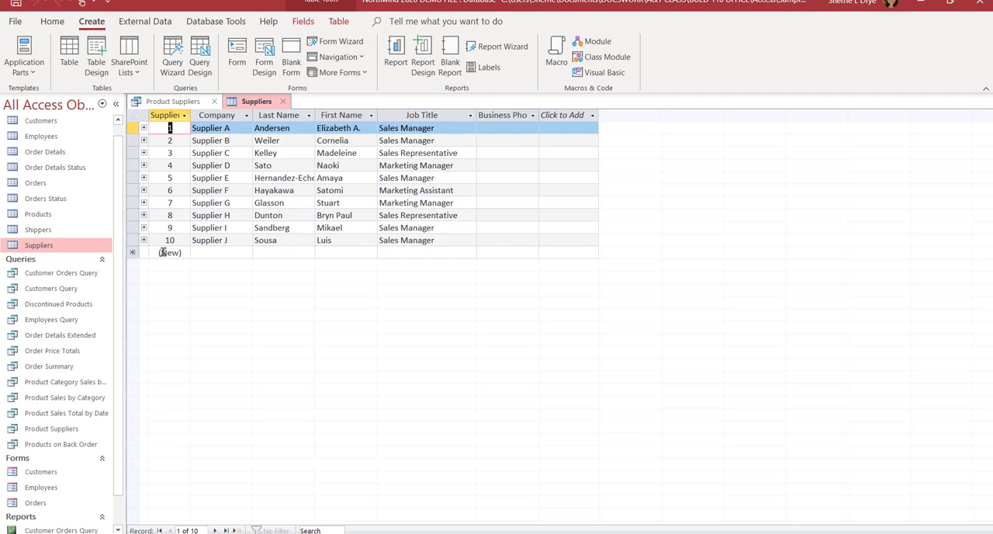
double_click(39, 215)
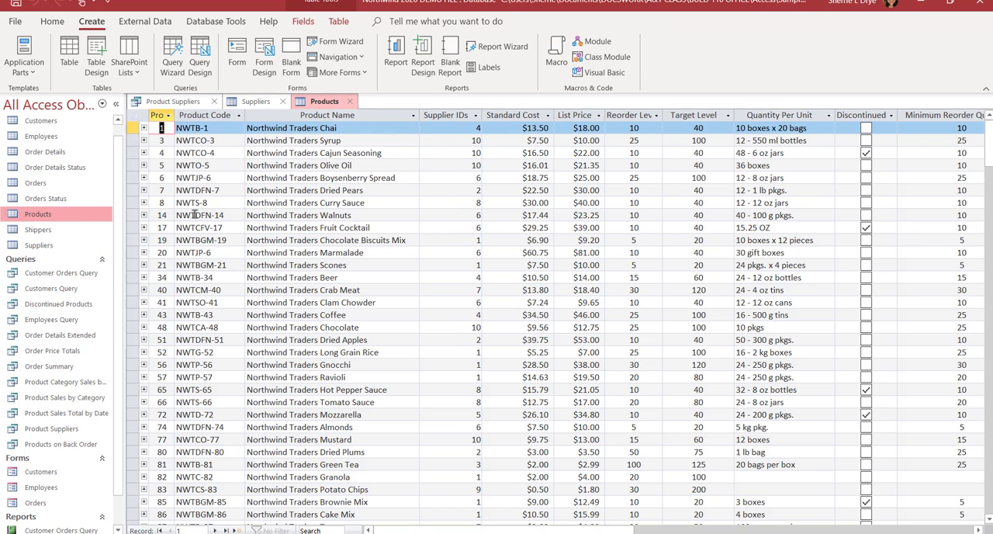
click(319, 466)
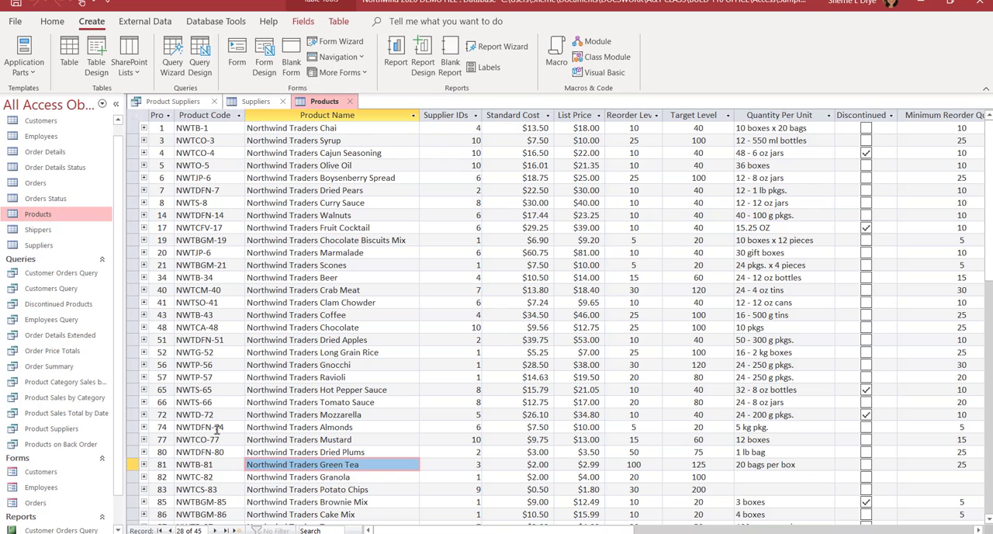
click(349, 102)
click(282, 101)
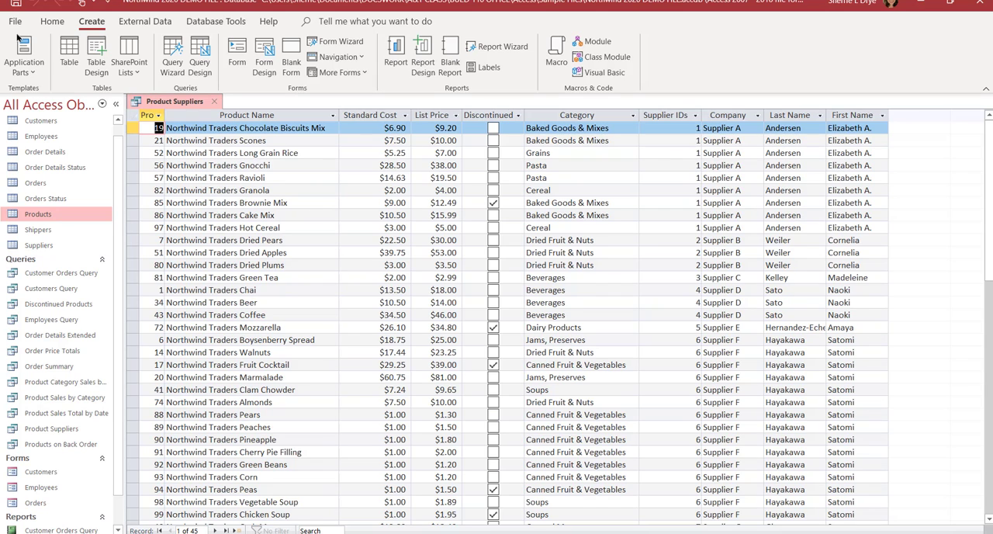
Step: Display the Product Suppliers query in SQL View
click(52, 21)
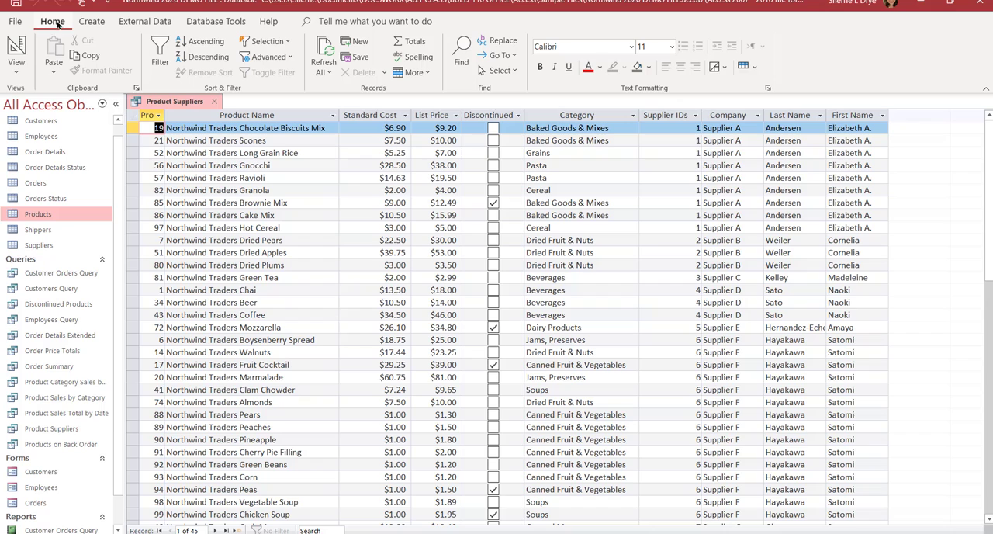
click(13, 75)
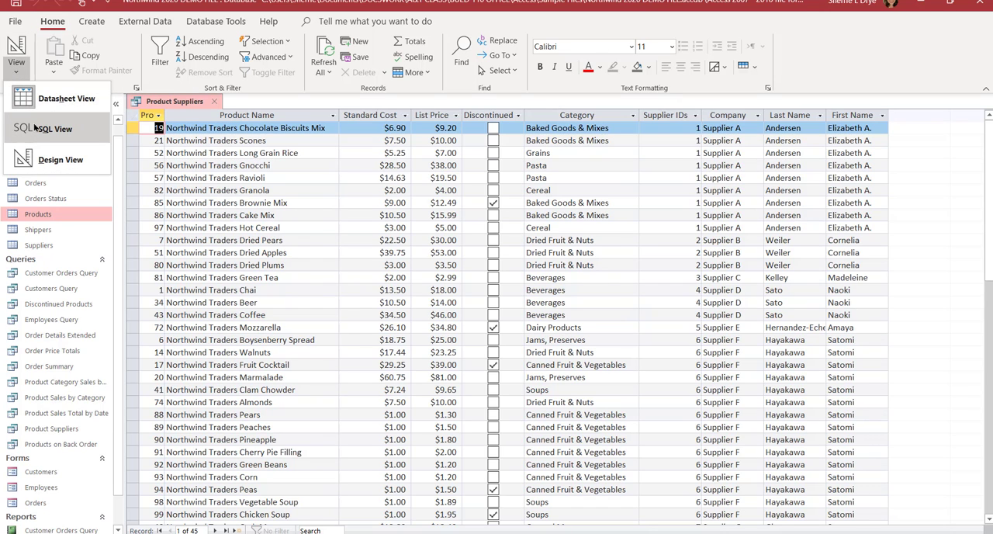
click(34, 128)
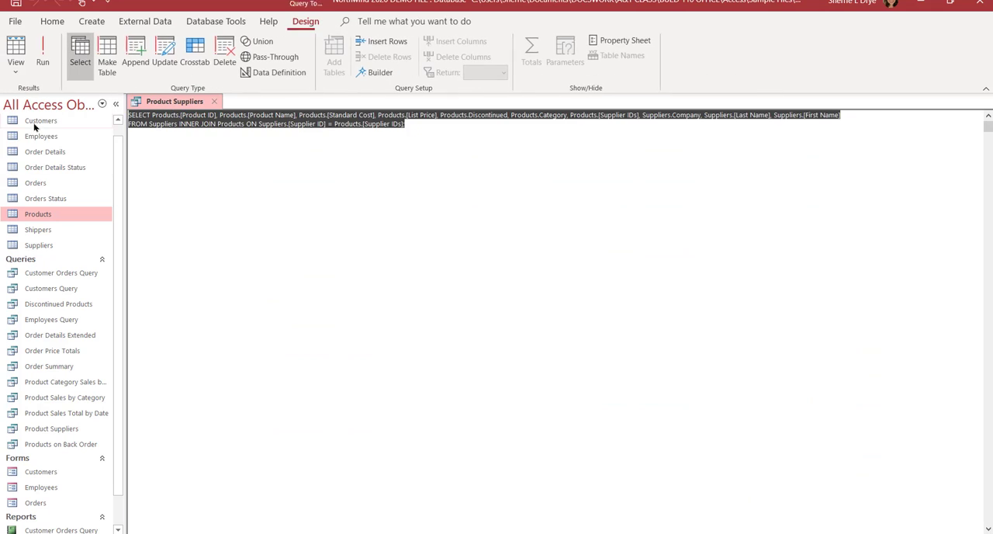
Step: Close the SQL view of the Product Suppliers query, reopen the query and display it in Design View
click(262, 186)
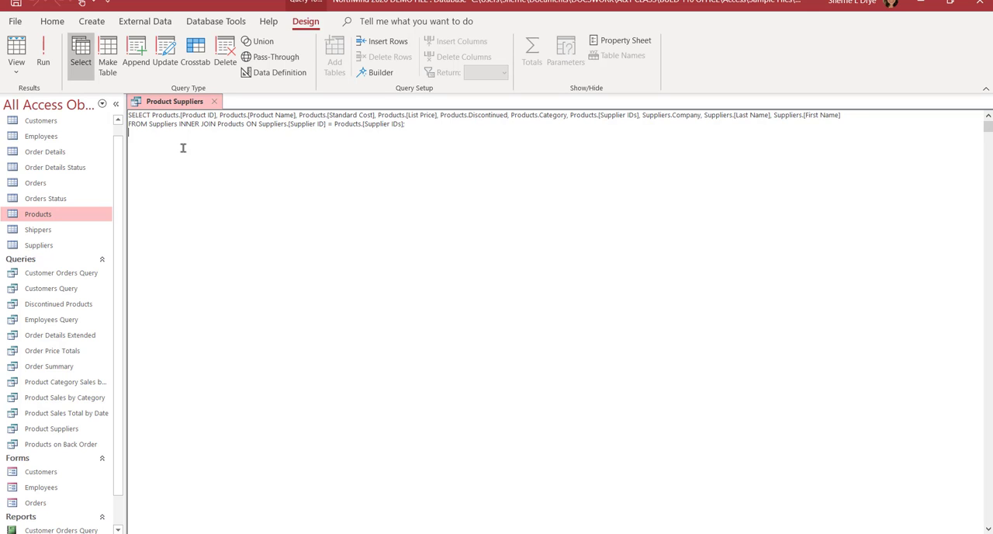
click(216, 103)
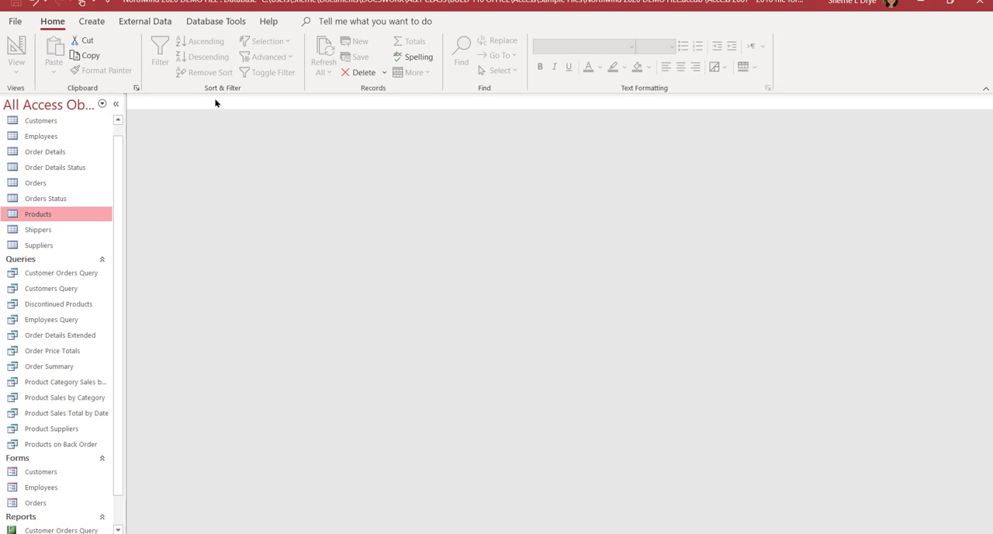
double_click(50, 431)
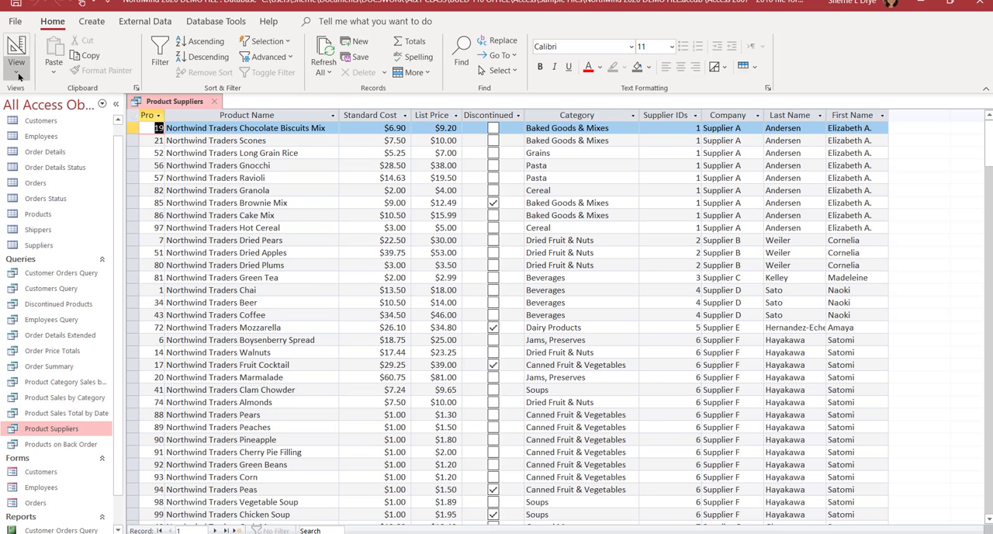
click(19, 75)
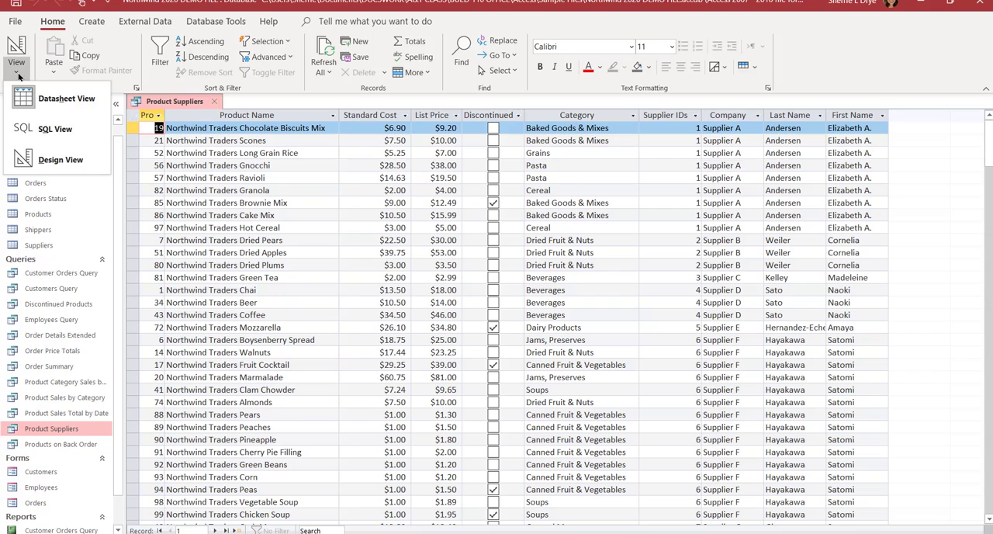
click(52, 159)
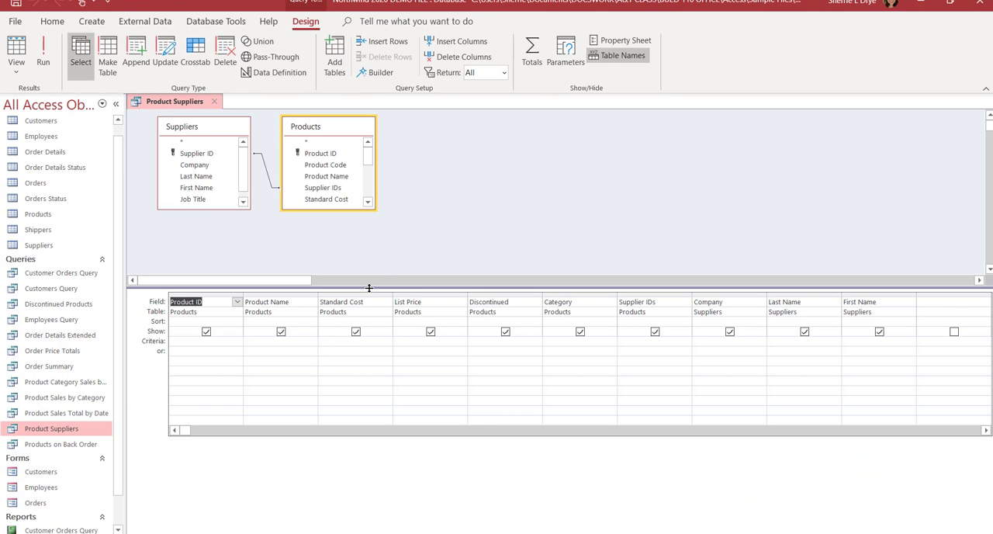
Step: Enlarge the table area and the Suppliers and Products field lists, and move Products slightly away from Suppliers
drag(370, 315, 375, 360)
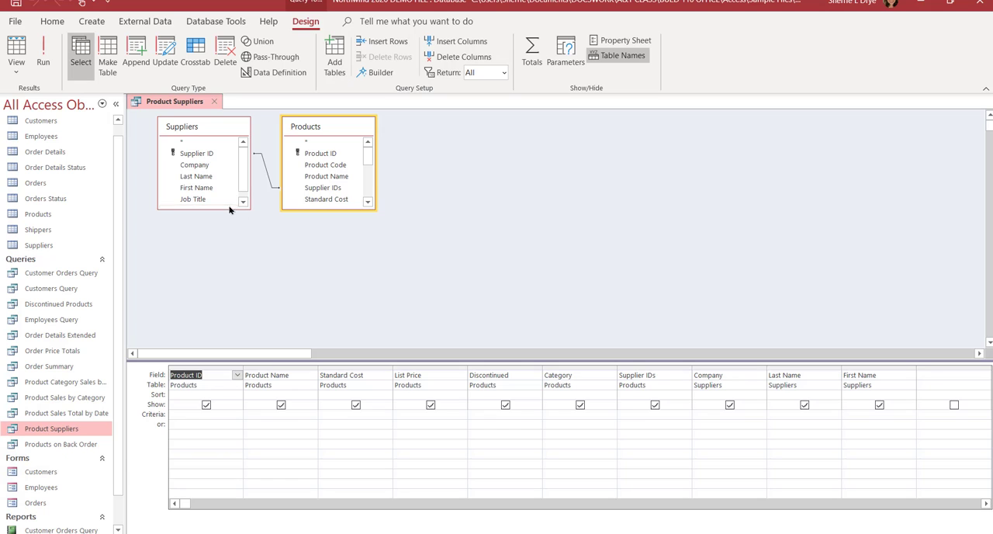
drag(230, 208, 237, 239)
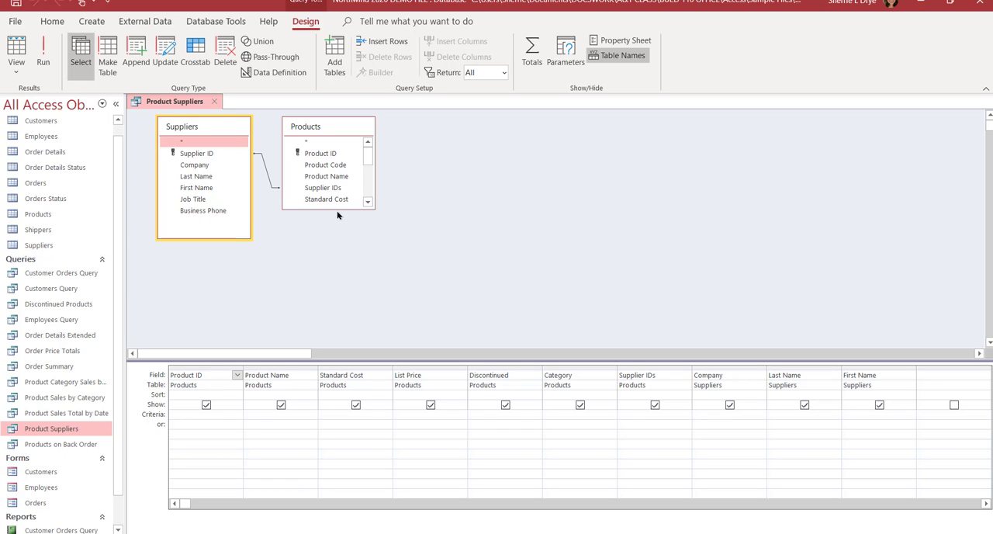
drag(338, 208, 348, 318)
drag(345, 130, 348, 129)
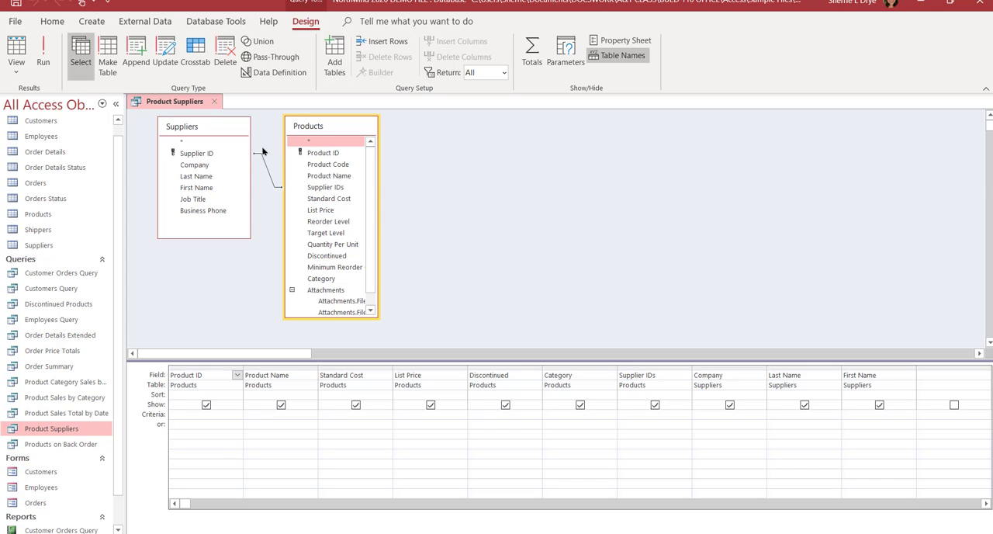
drag(329, 126, 350, 118)
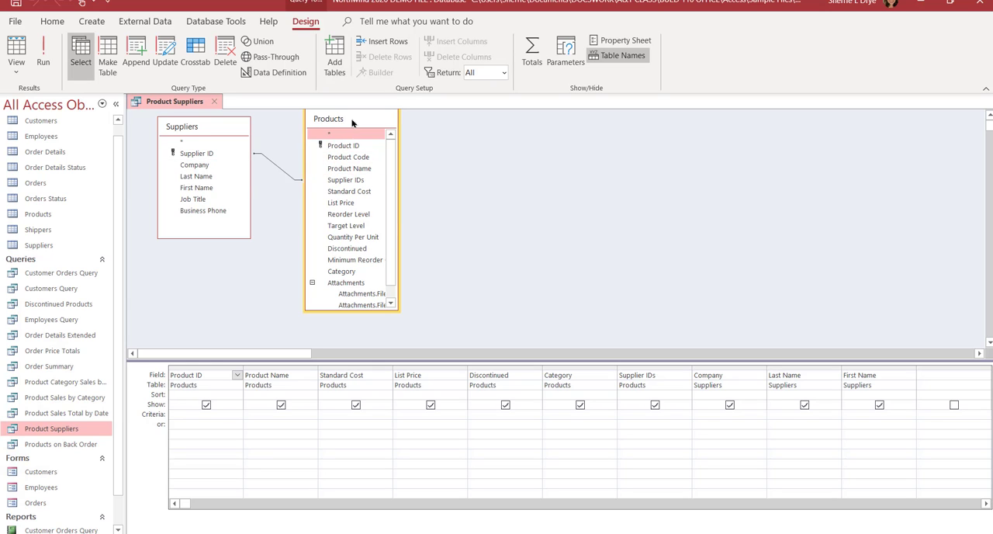
drag(352, 122, 348, 133)
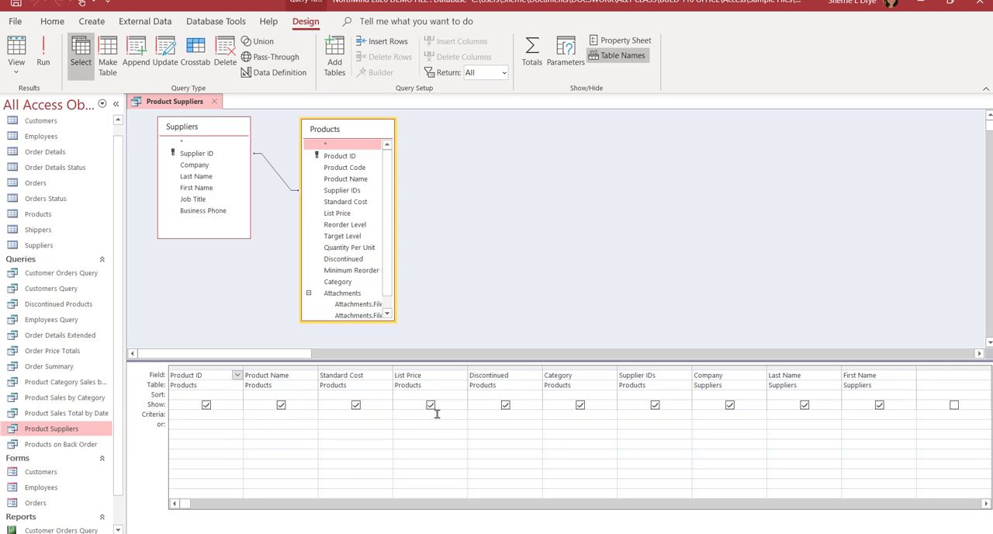
Step: Set the Product Name field to sort in ascending order in the Product Suppliers query
click(306, 394)
click(311, 394)
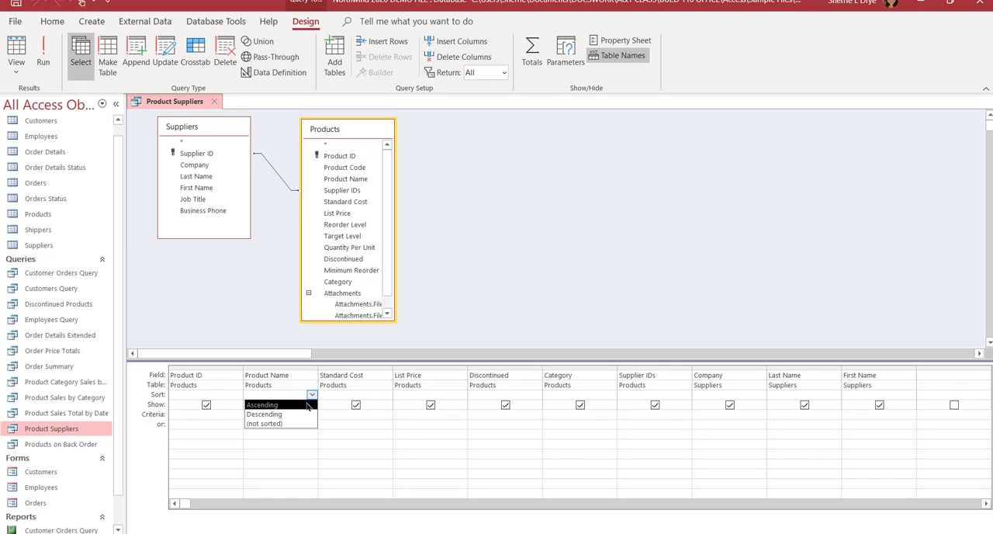
click(306, 405)
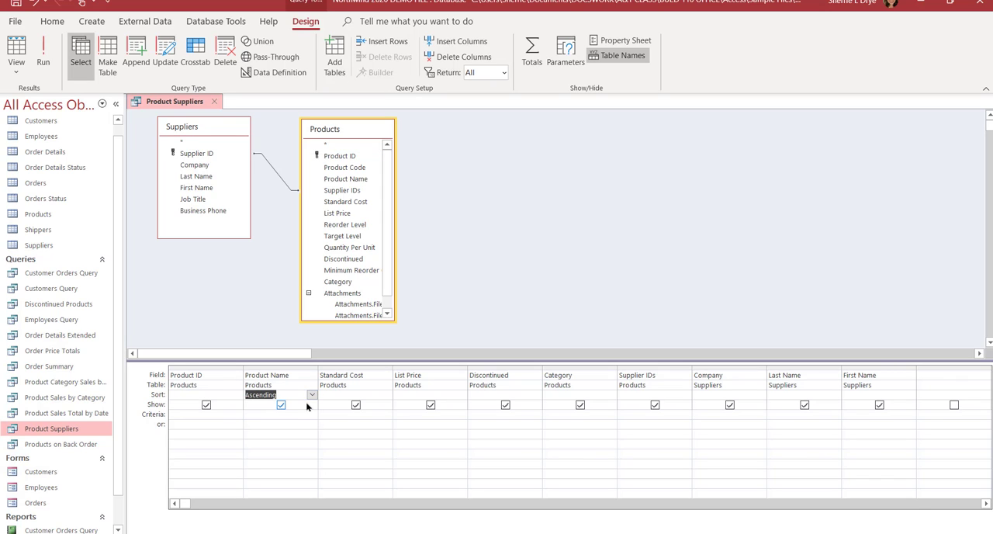
Step: Run the Product Suppliers query and close it, saving the design changes
click(44, 56)
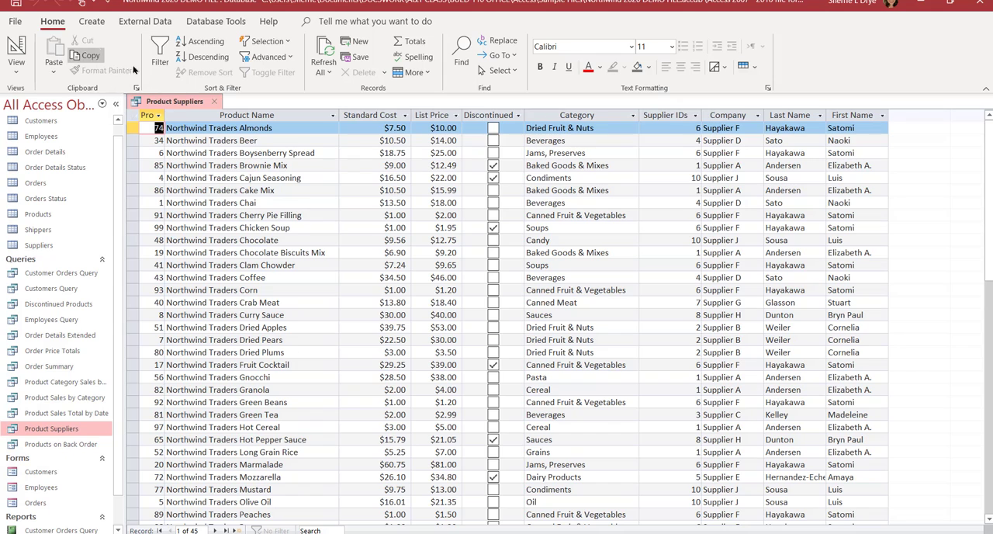
click(214, 102)
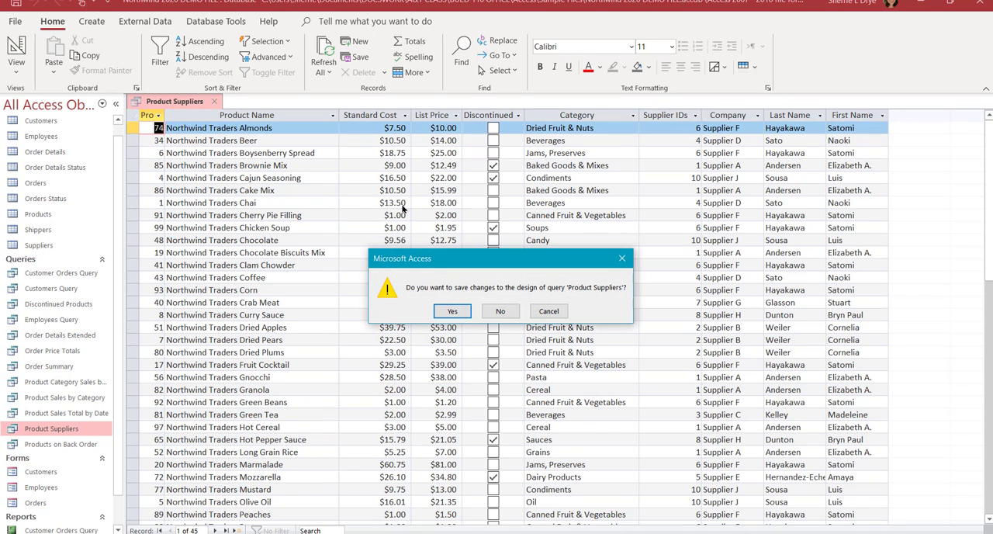
click(451, 312)
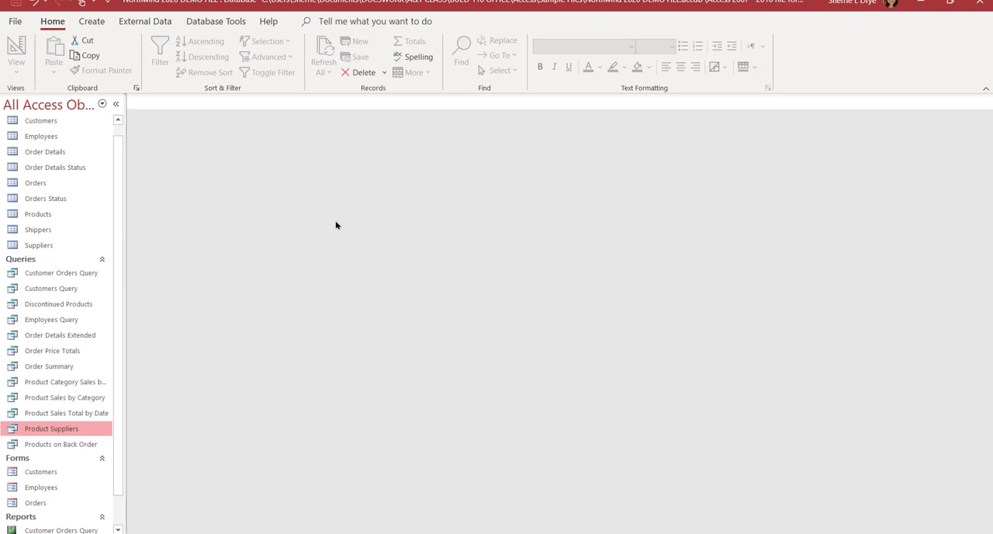
Step: Start a new query in Query Design and add the Customers, Orders and Order Details tables
click(93, 21)
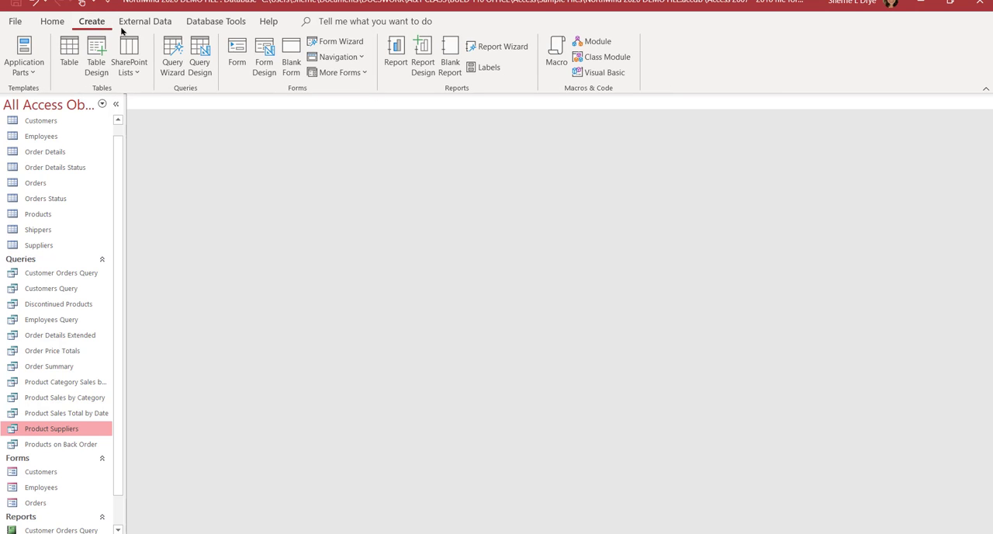
click(200, 56)
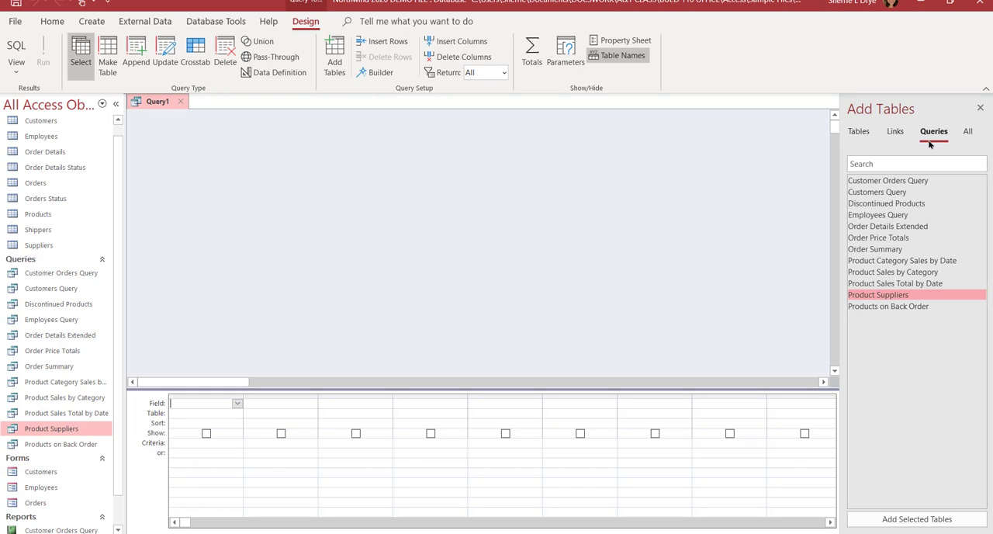
click(861, 132)
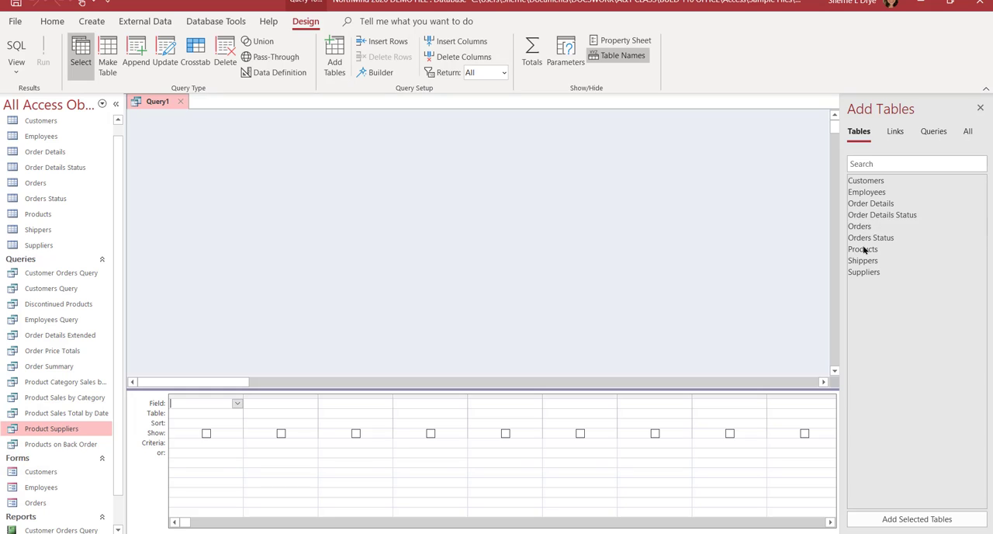
double_click(873, 180)
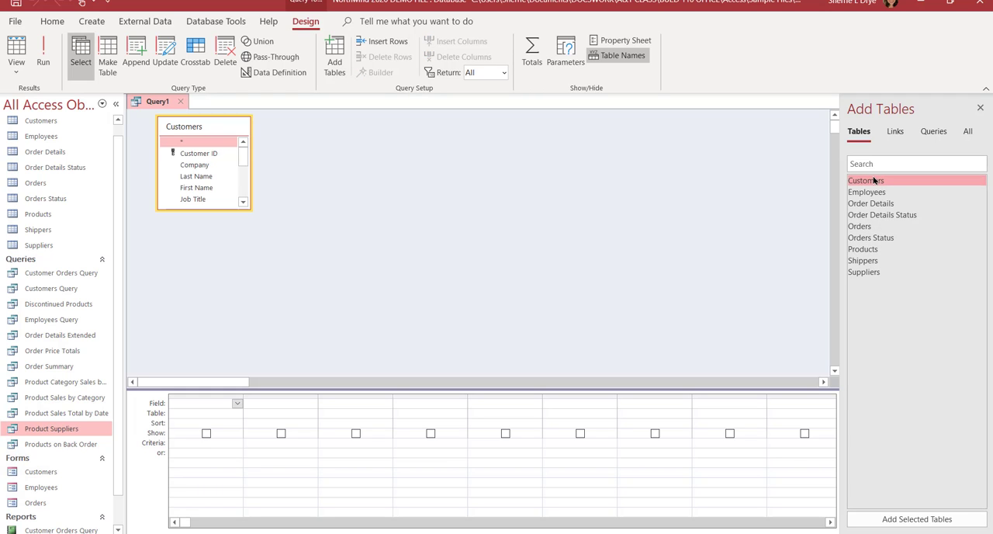
double_click(865, 227)
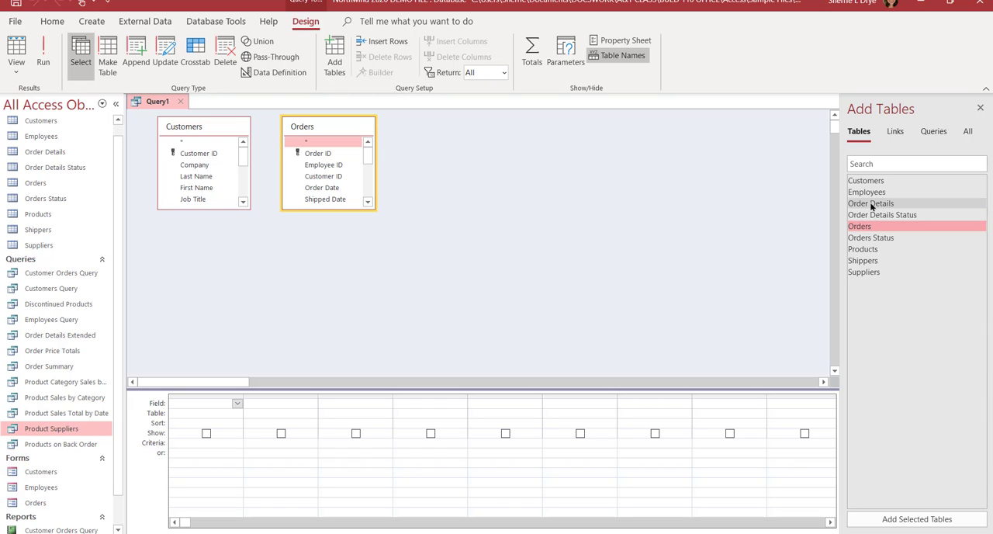
double_click(870, 204)
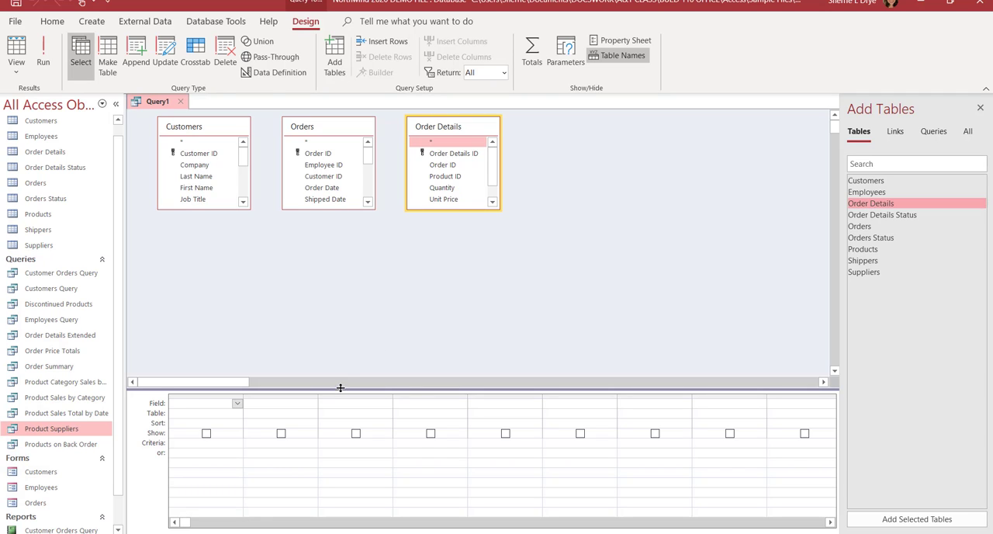
Step: Enlarge the Customers, Orders and Order Details field lists so that all their fields fit
drag(343, 383, 342, 377)
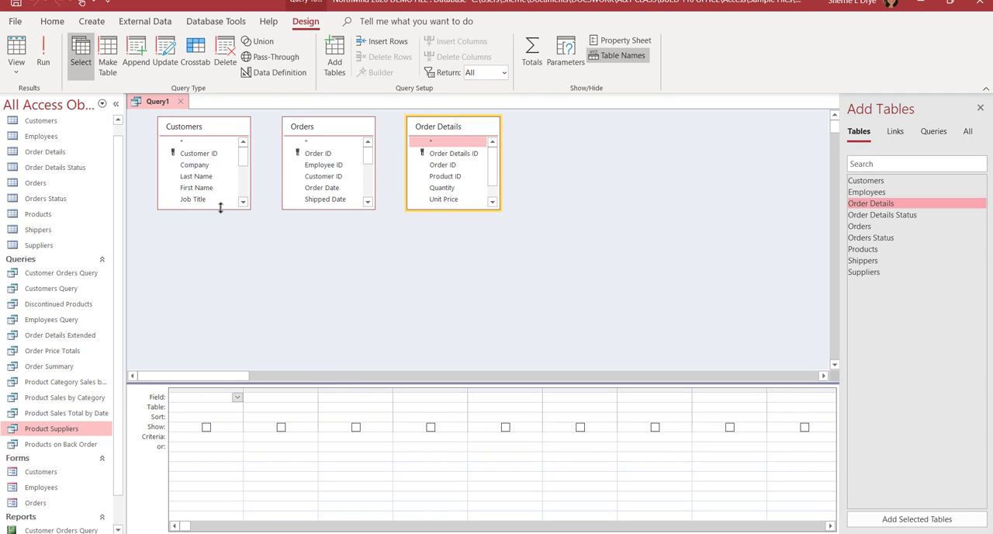
drag(220, 209, 217, 324)
drag(334, 208, 340, 317)
drag(479, 208, 486, 242)
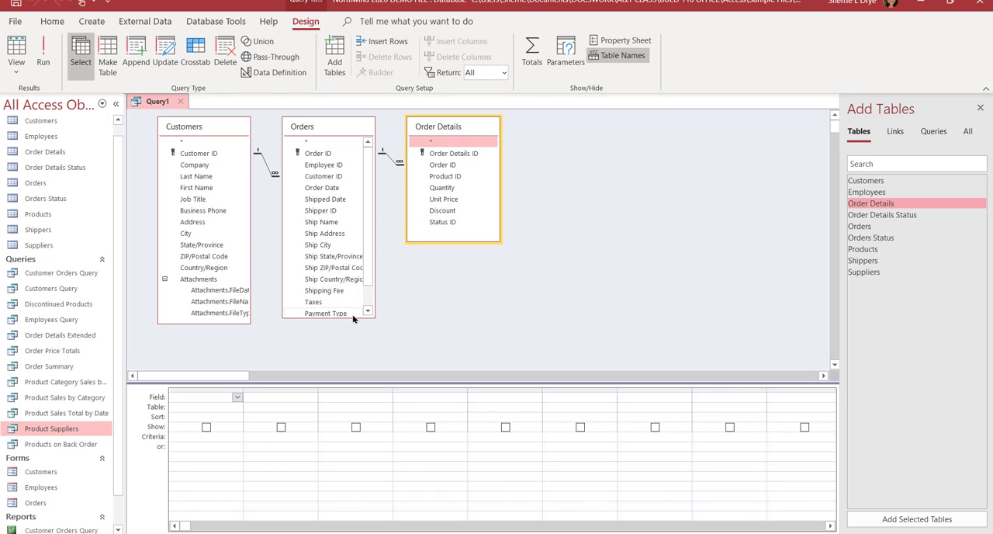
click(355, 313)
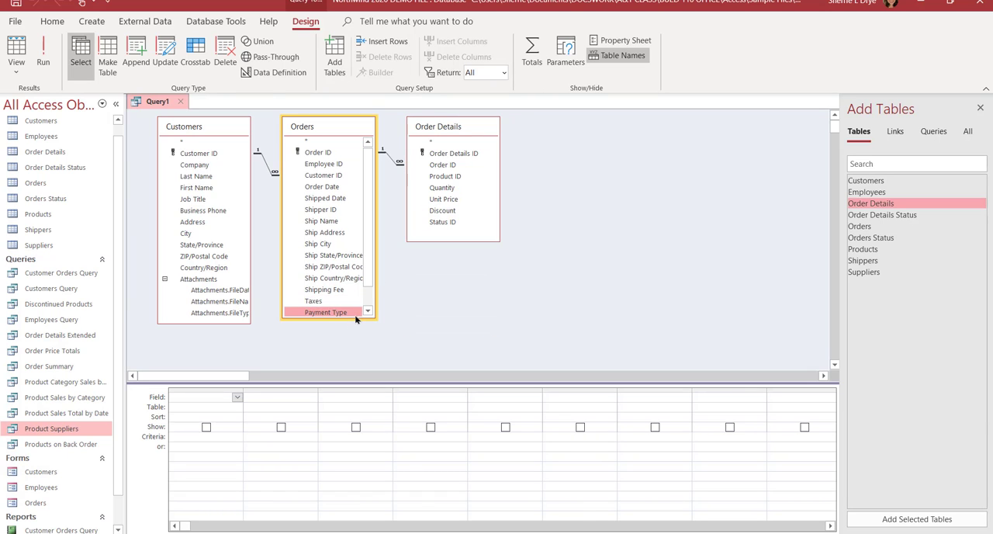
drag(355, 314, 358, 353)
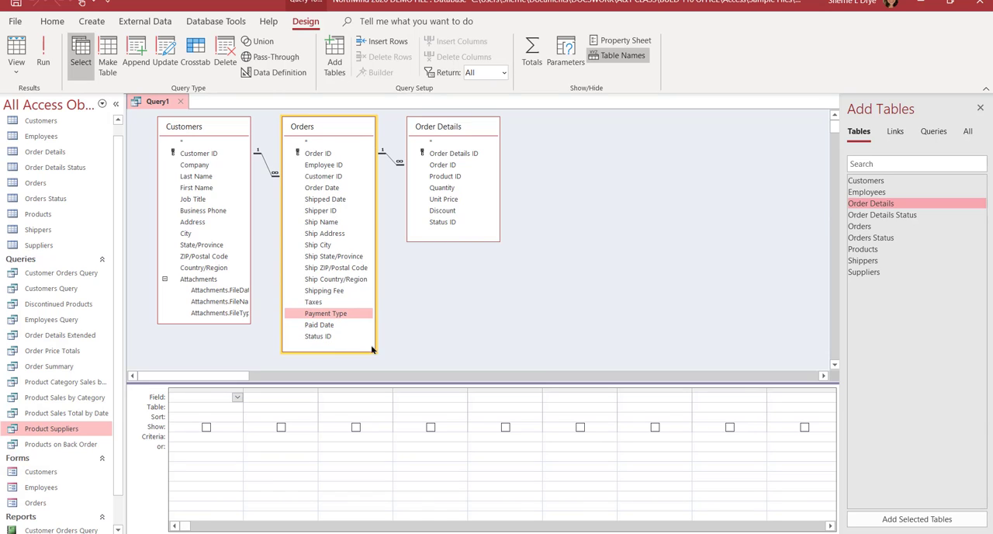
click(555, 304)
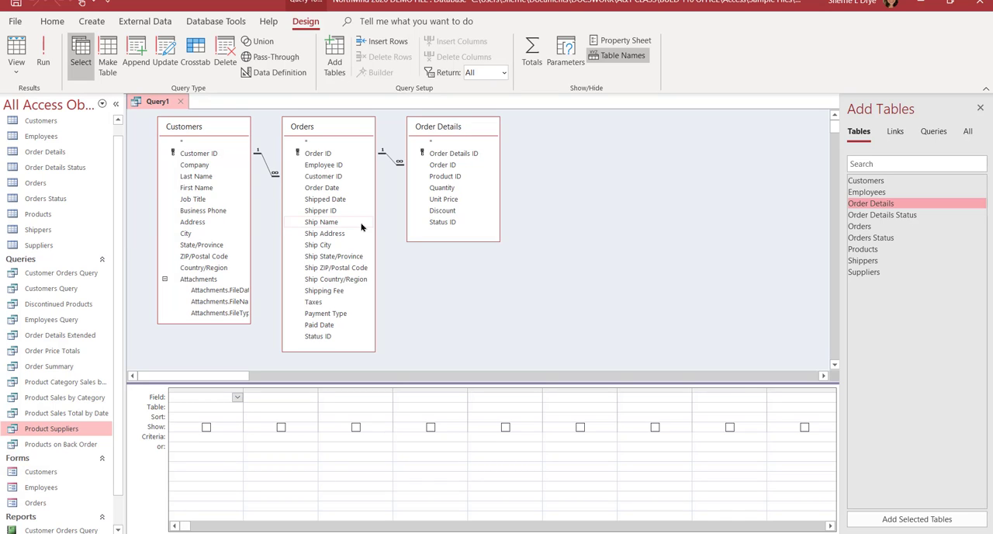
Step: Add the Customer ID, Company, Last Name and First Name fields from Customers to the query grid
double_click(214, 154)
double_click(208, 164)
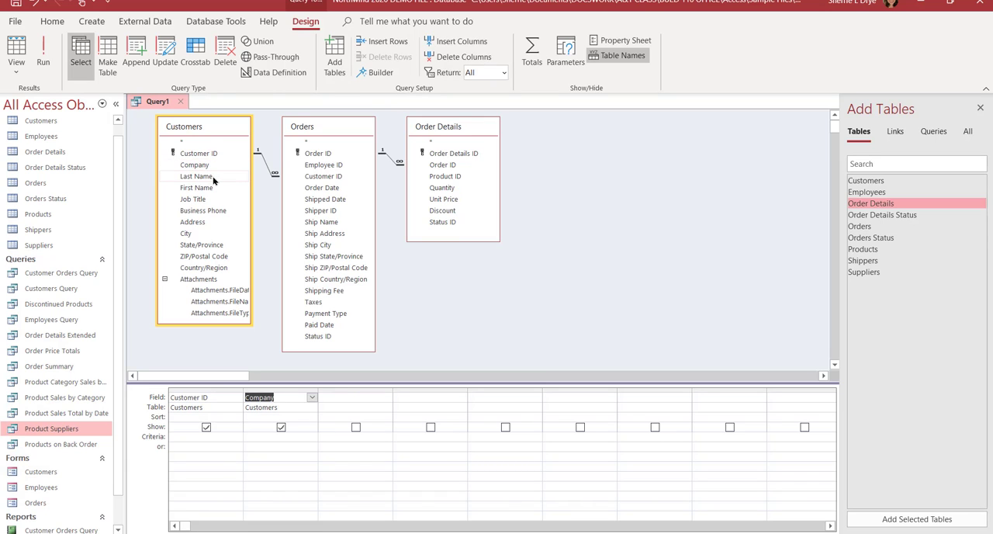
double_click(209, 177)
double_click(211, 189)
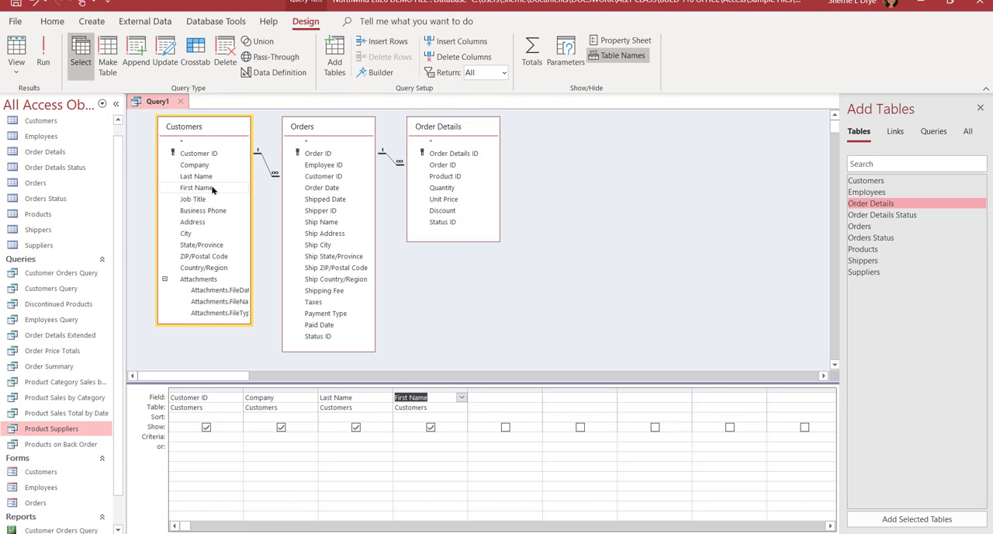
Step: Add the Order ID, Order Date and Payment Type fields from Orders to the query grid
double_click(318, 154)
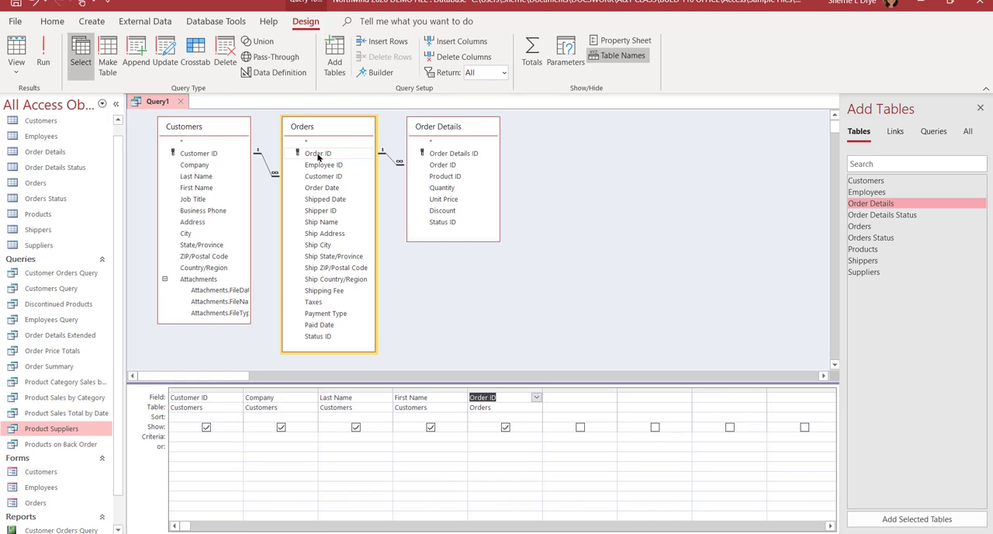
double_click(327, 188)
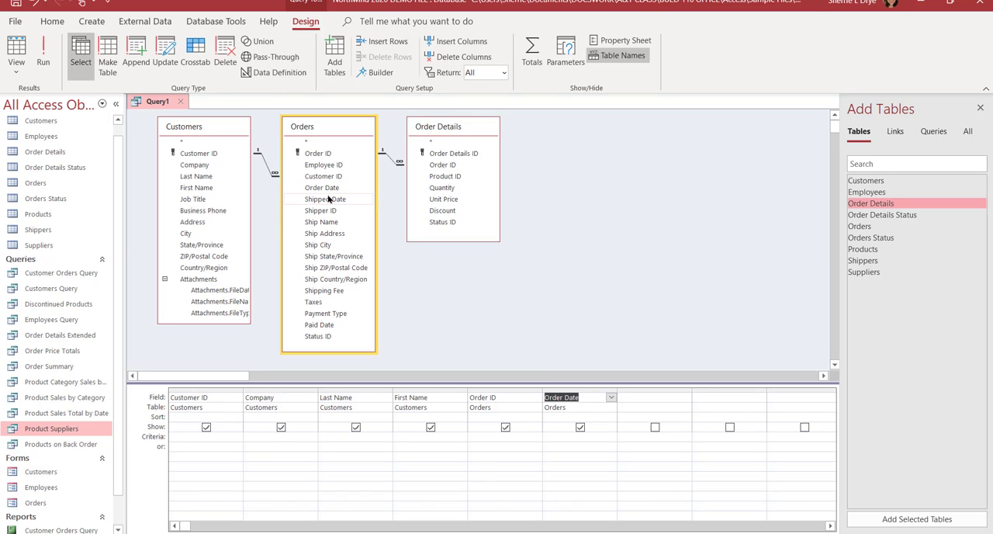
double_click(326, 313)
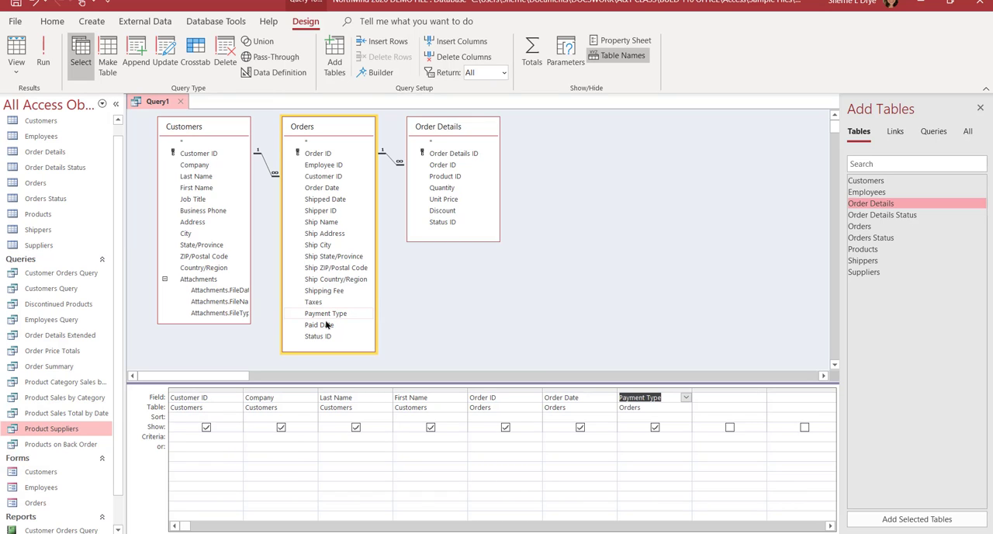
Step: Add Product ID, Quantity, Unit Price and Discount from Order Details to the query grid, and close the list of addable tables
double_click(443, 177)
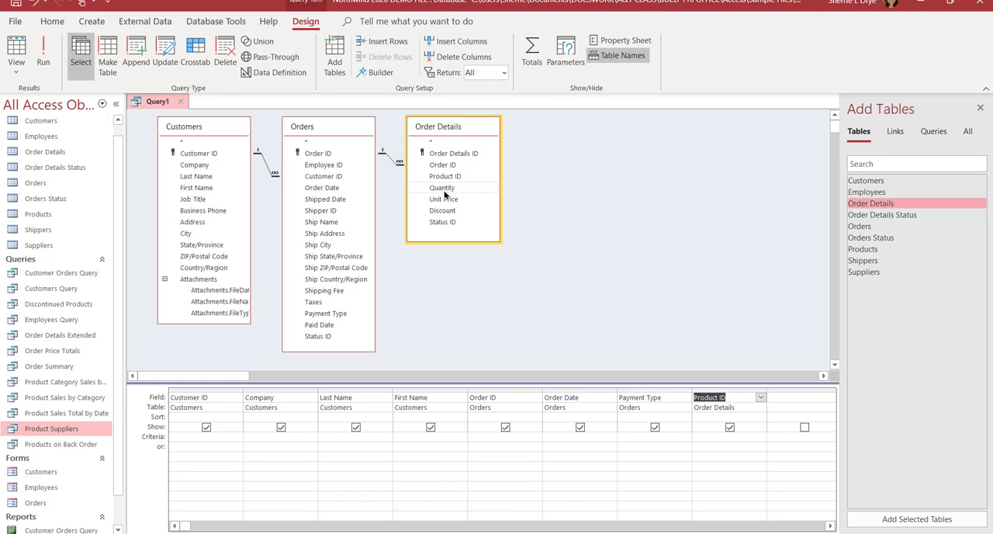
double_click(443, 190)
double_click(448, 200)
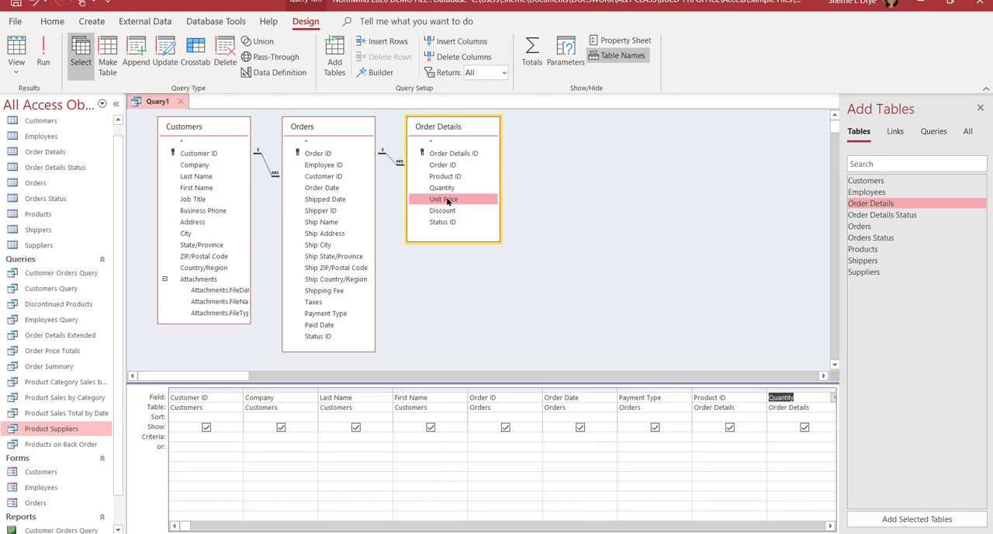
double_click(448, 213)
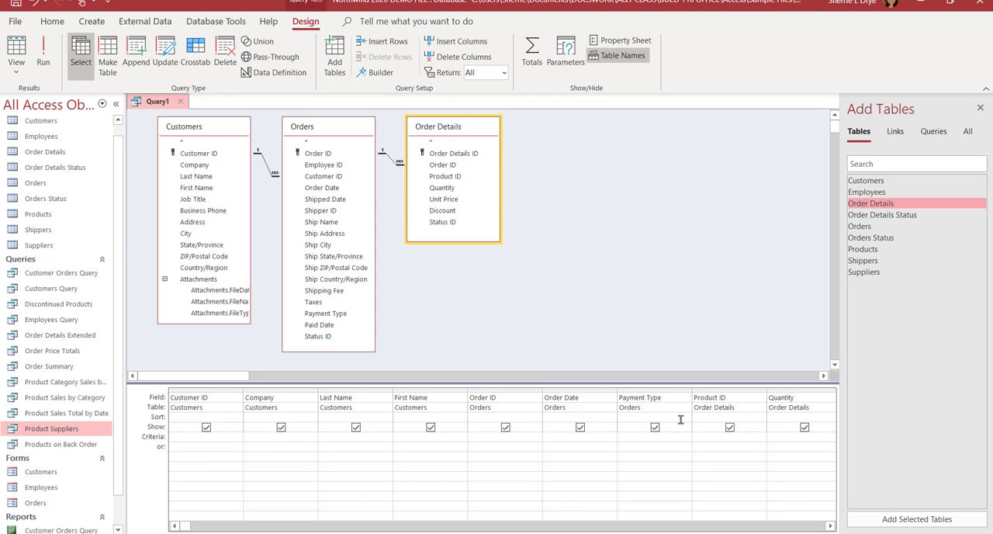
click(979, 110)
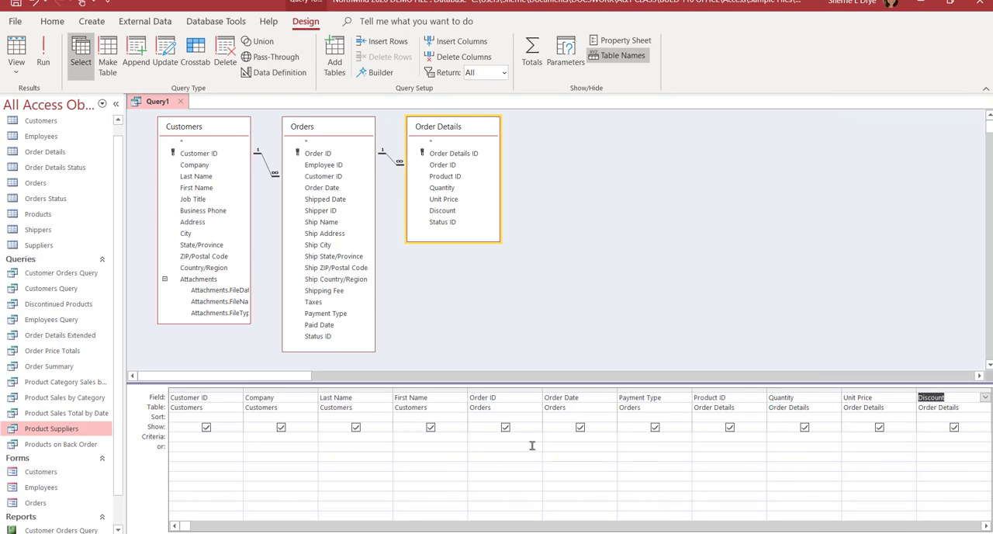
Step: Save the new query under the name Customer Orders and run it
click(344, 446)
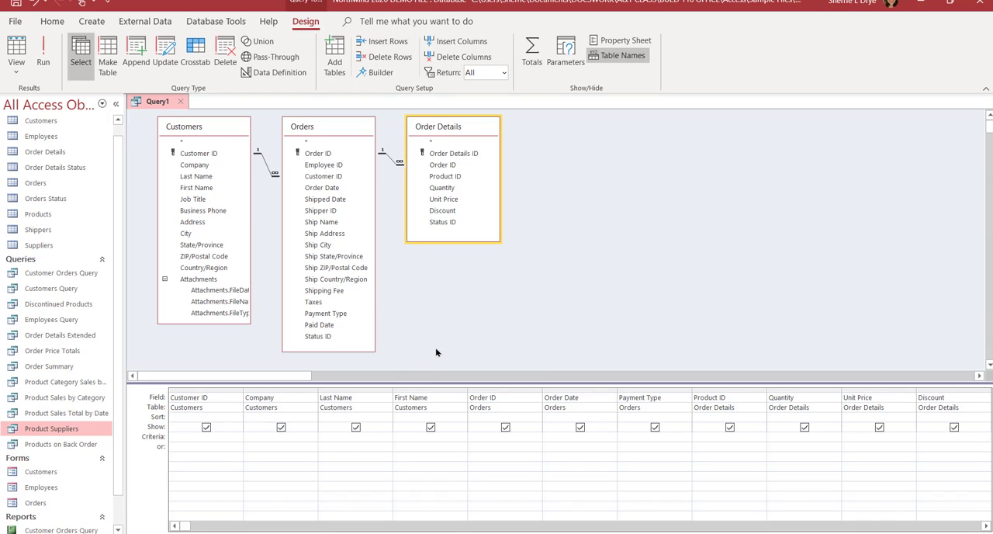
click(17, 4)
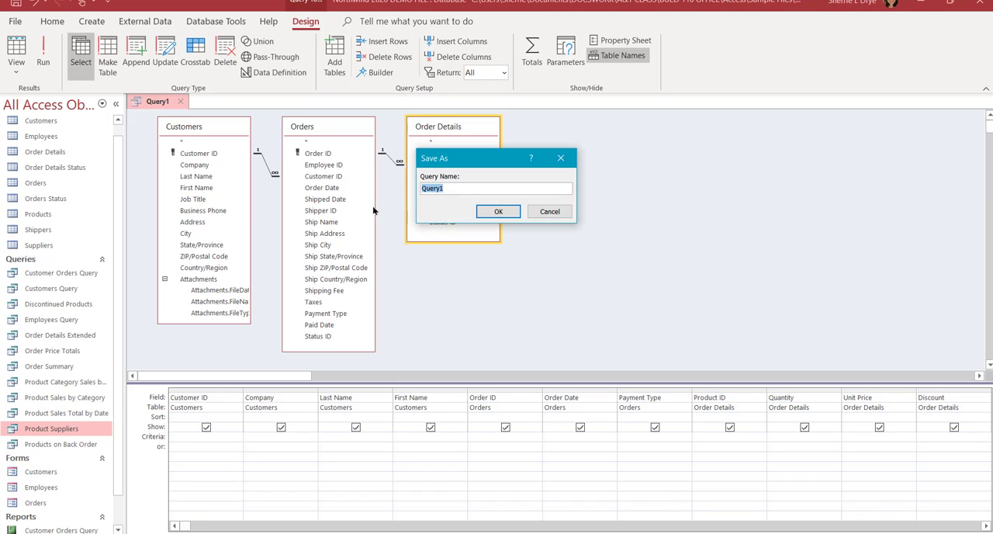
text(Customer Orders)
click(499, 211)
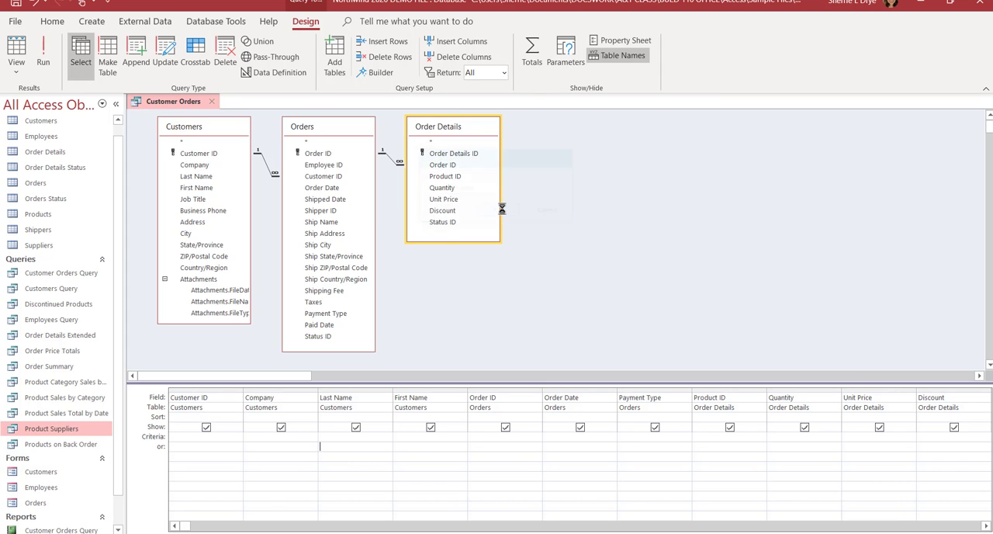
click(44, 62)
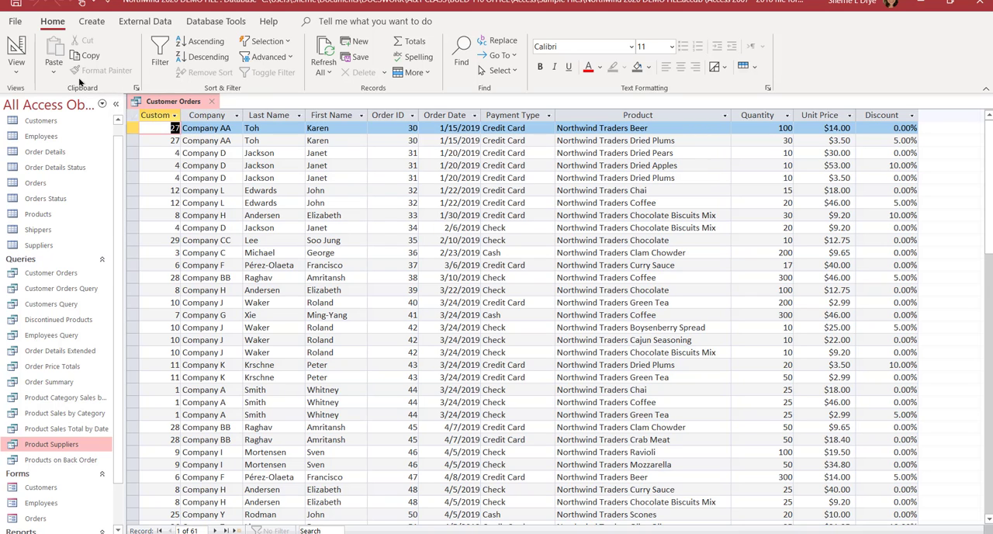
Step: Return to the query's design and open the Customers, Orders and Order Details tables to compare their records and shared ID fields
click(15, 48)
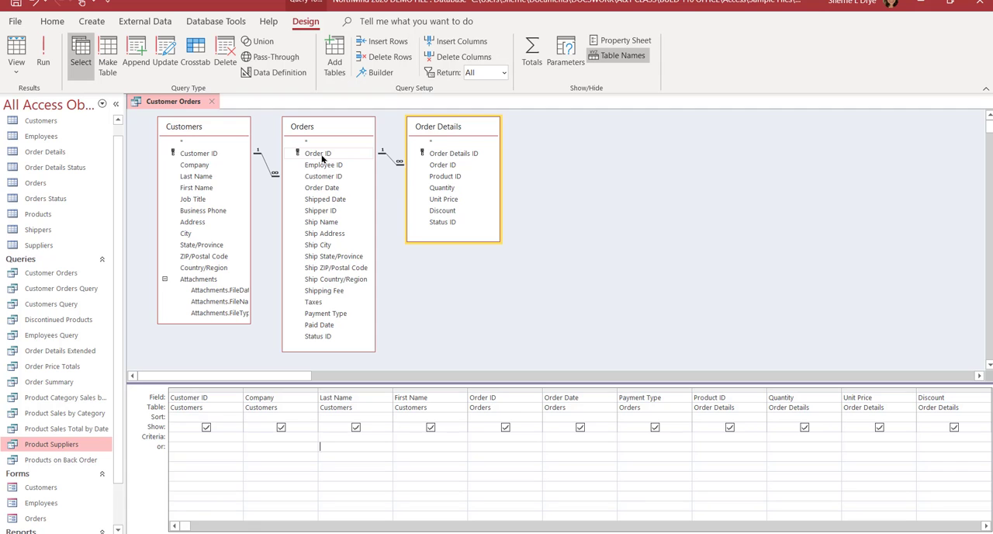
double_click(41, 121)
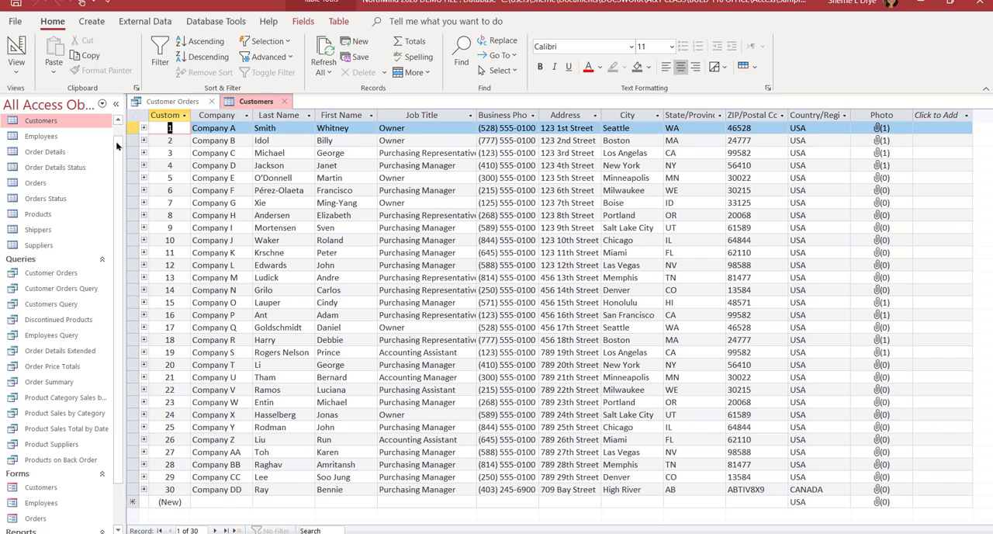
double_click(39, 183)
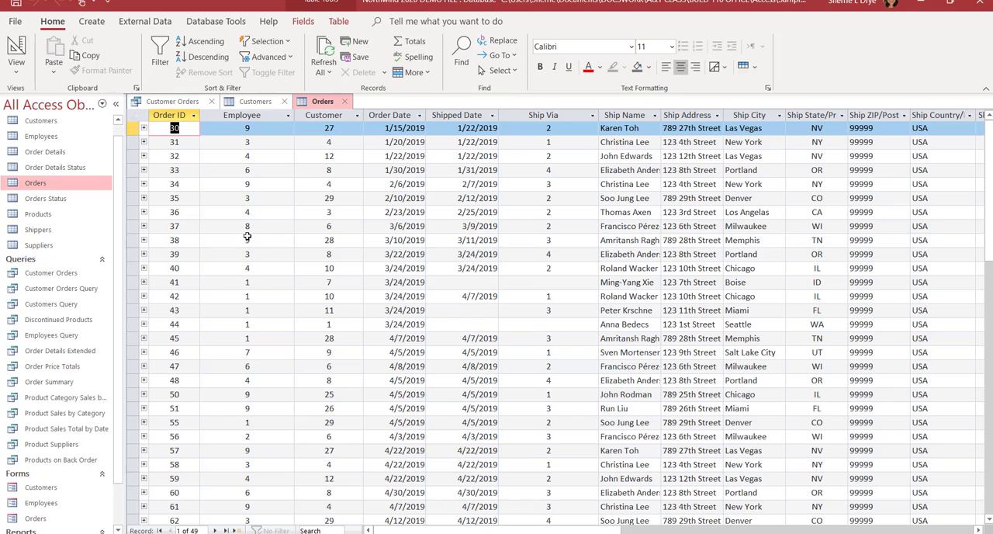
double_click(54, 154)
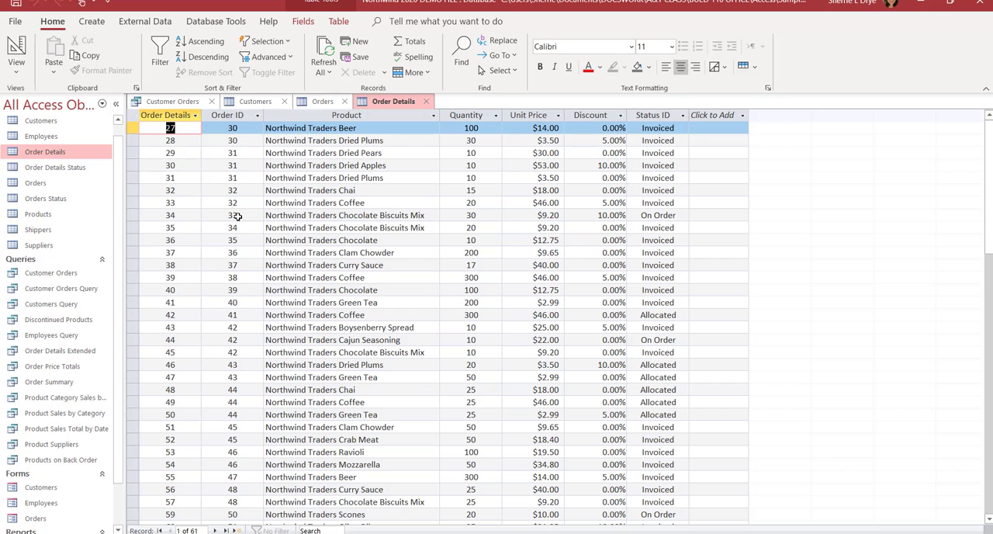
click(320, 102)
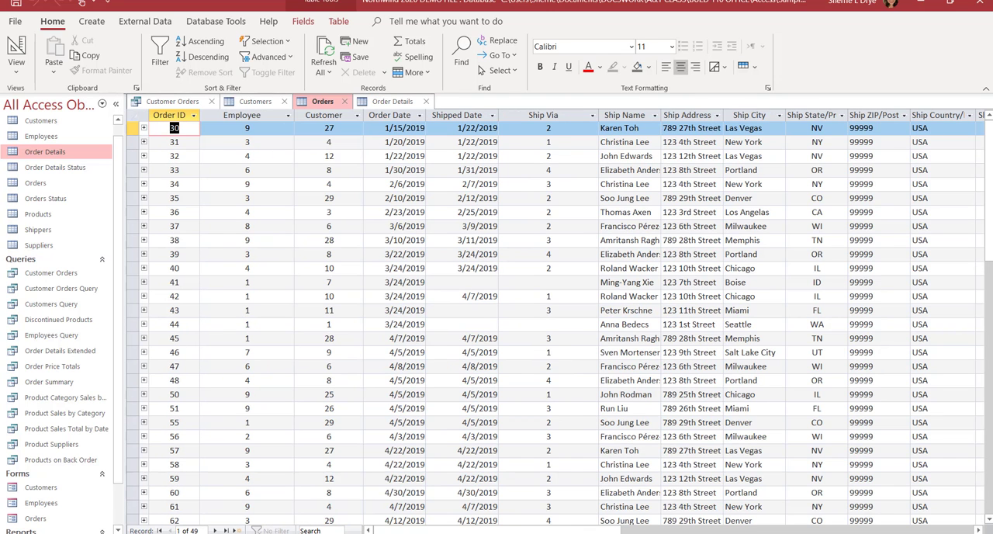
click(395, 106)
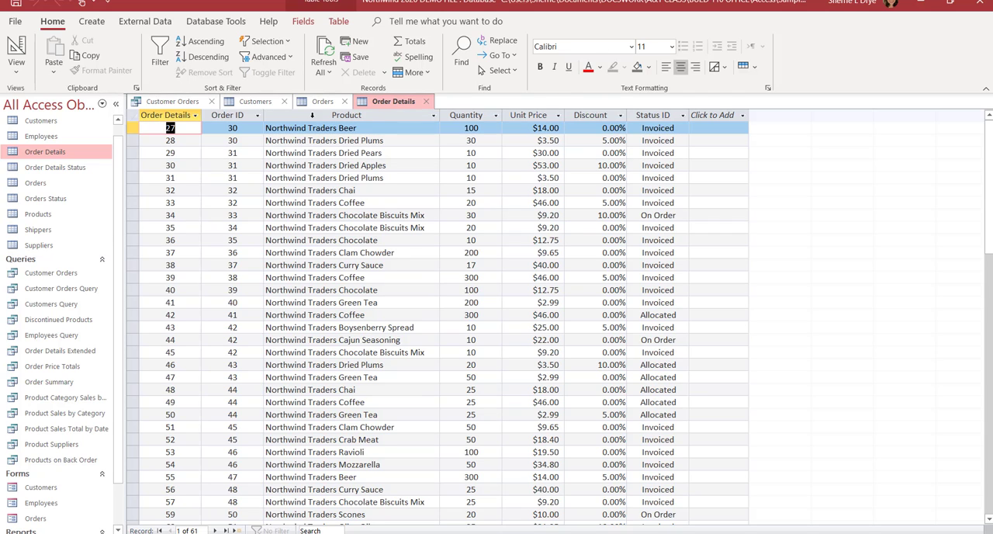
Step: Close the three open tables, view the Customer Orders query's records and return to its design
click(428, 101)
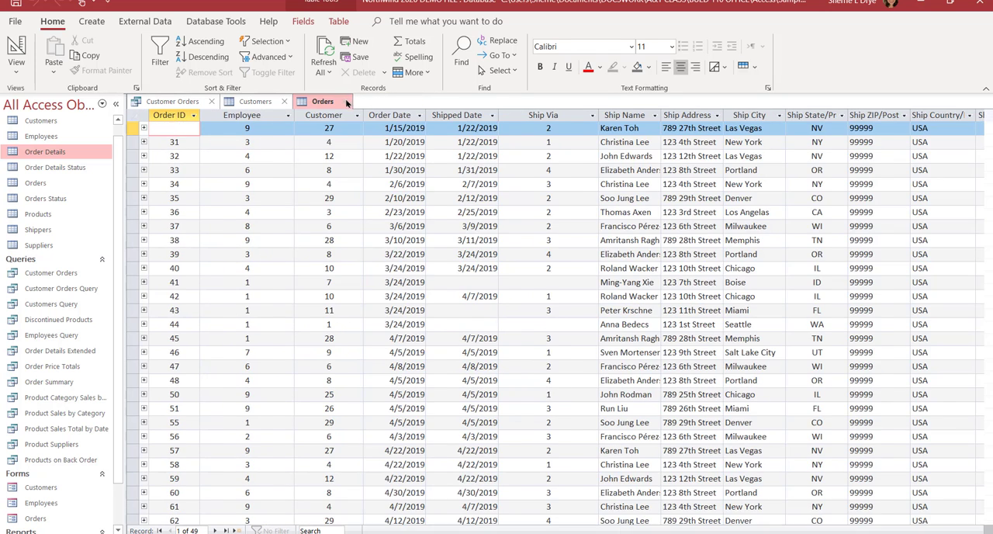
click(350, 101)
click(286, 101)
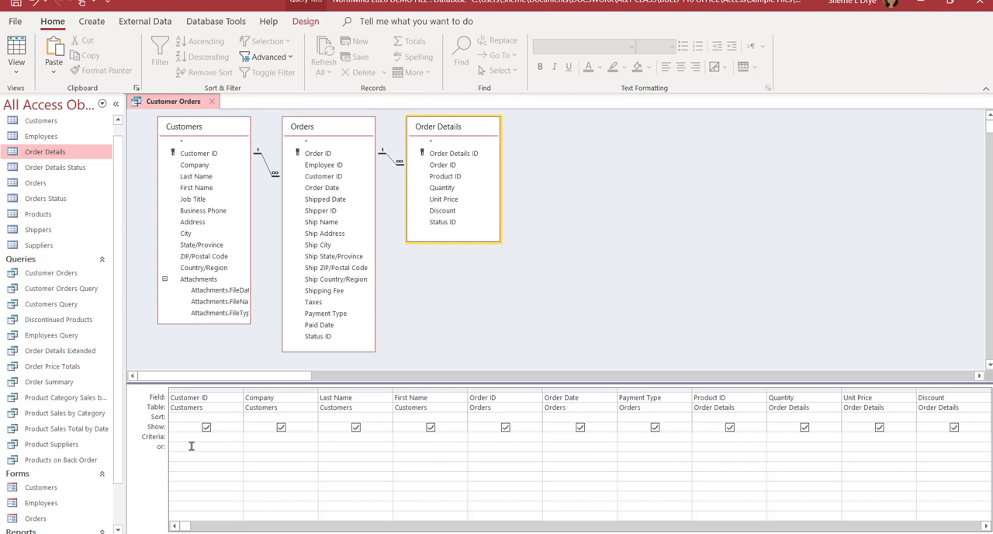
click(15, 46)
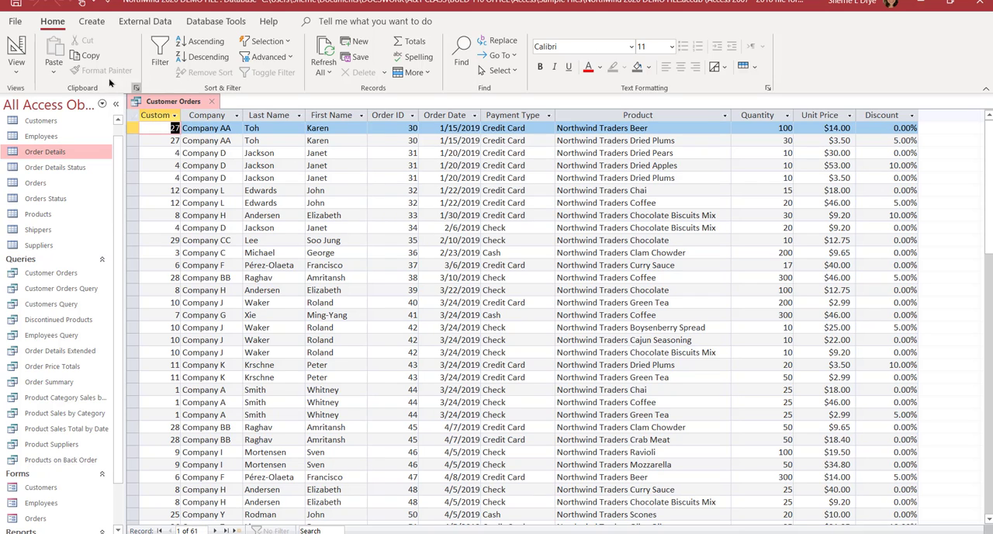
click(16, 50)
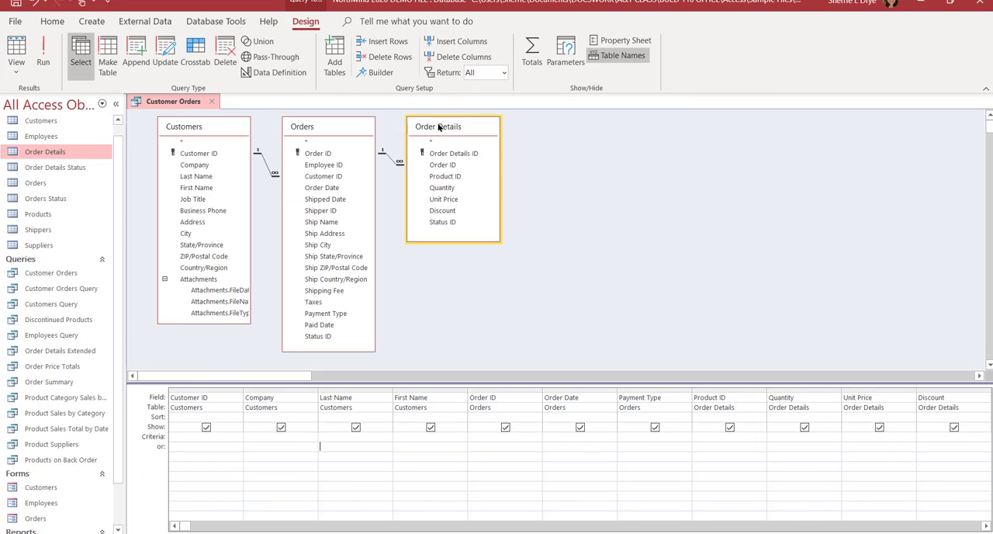
Step: Add the Products table to the query design beside Order Details and remove it again
click(462, 131)
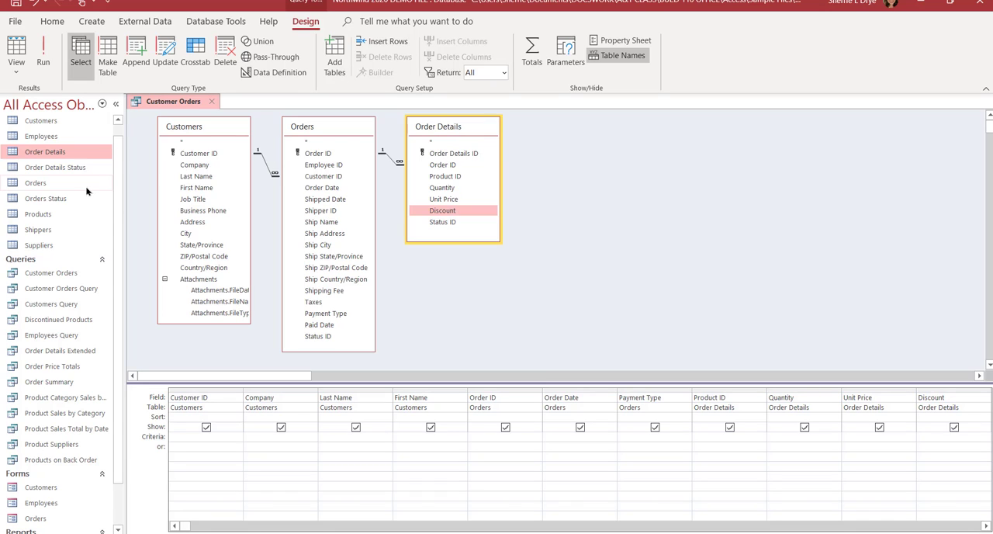
click(42, 215)
drag(567, 190, 583, 139)
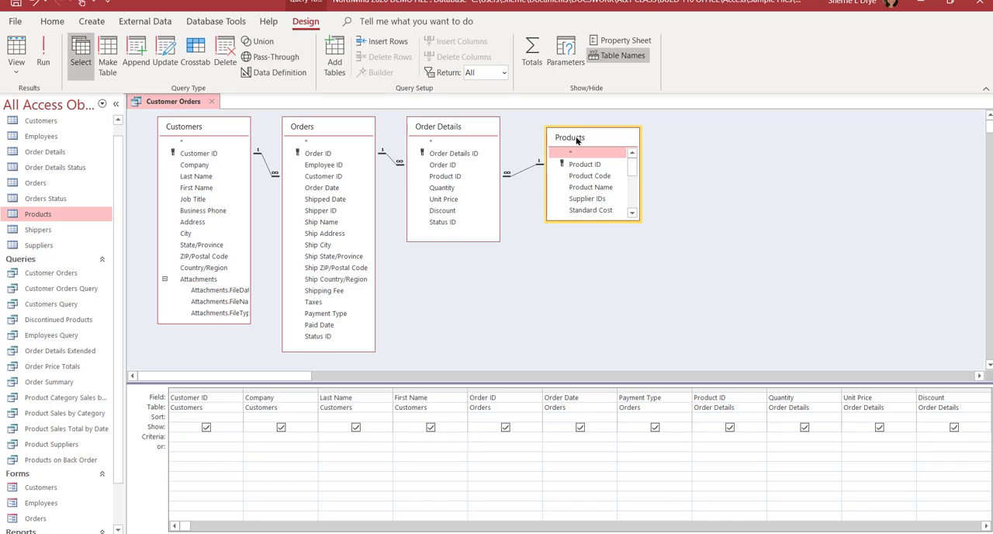
key(Delete)
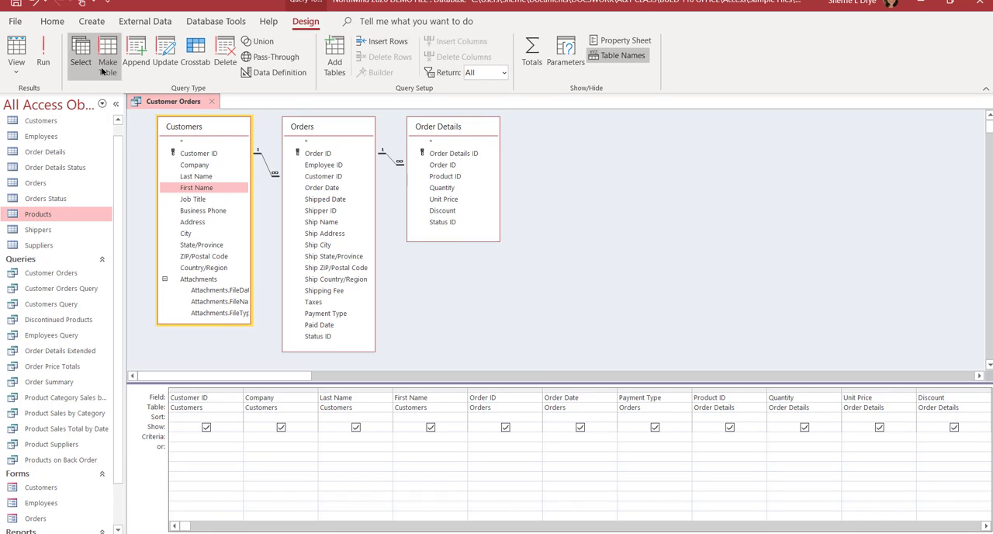
Step: Save the Customer Orders query design and run the query
click(19, 4)
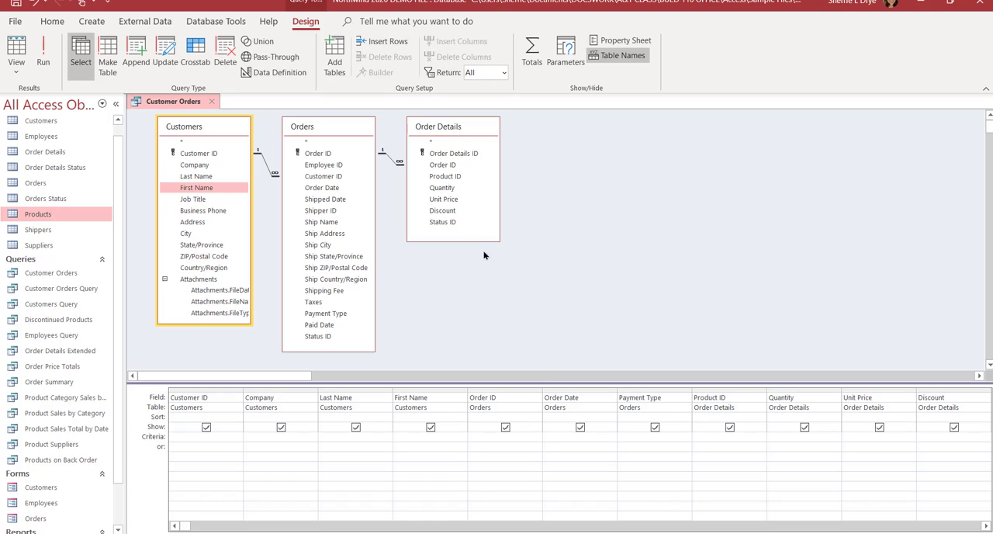
click(666, 212)
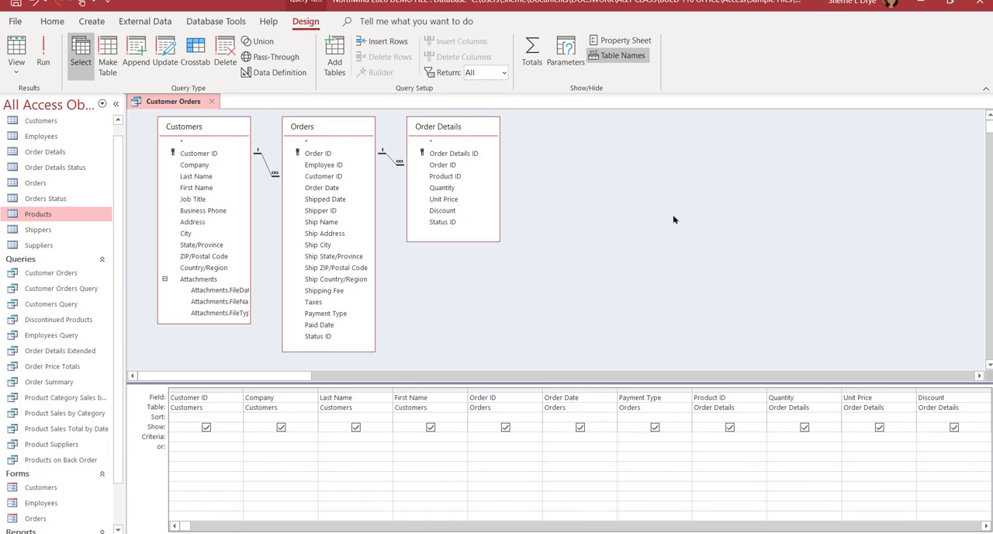
click(44, 62)
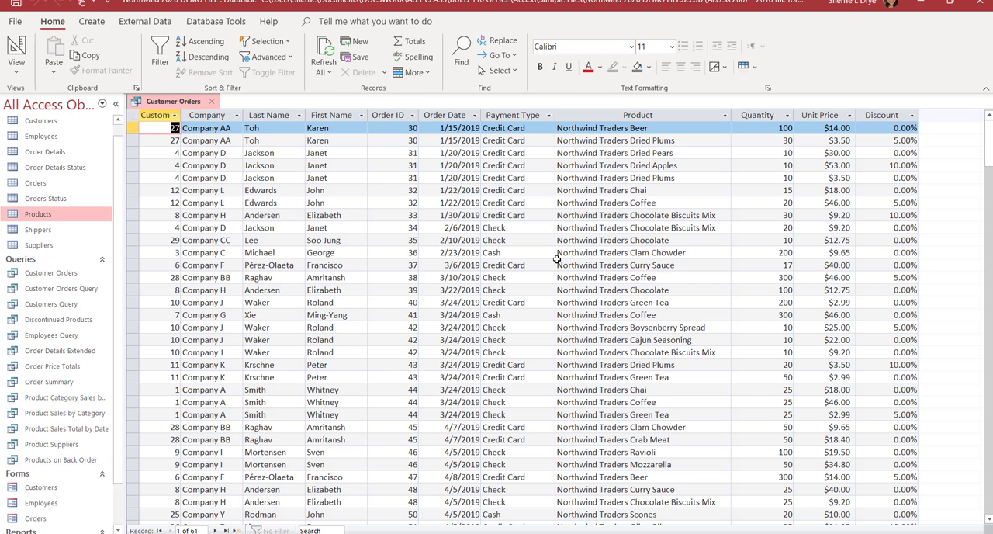